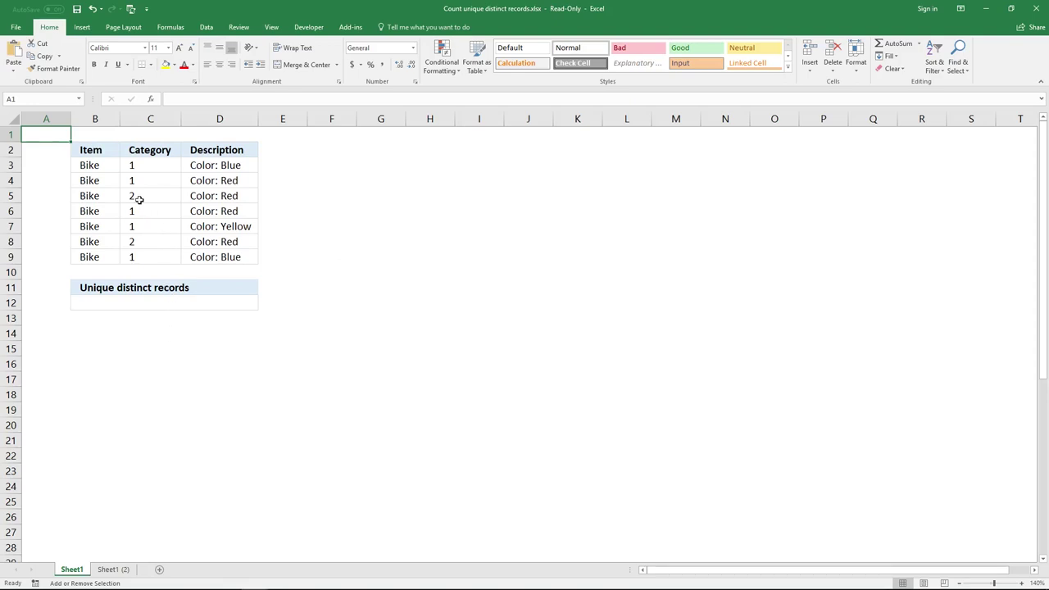
Highlight the Bike 1 Color: Blue and Color: Red records to compare them
{"action": "left_click_drag", "start_coordinate": [108, 161], "coordinate": [221, 258]}
{"action": "left_click_drag", "start_coordinate": [103, 164], "coordinate": [221, 166]}
{"action": "left_click", "coordinate": [109, 183]}
{"action": "left_click_drag", "start_coordinate": [108, 183], "coordinate": [224, 180]}
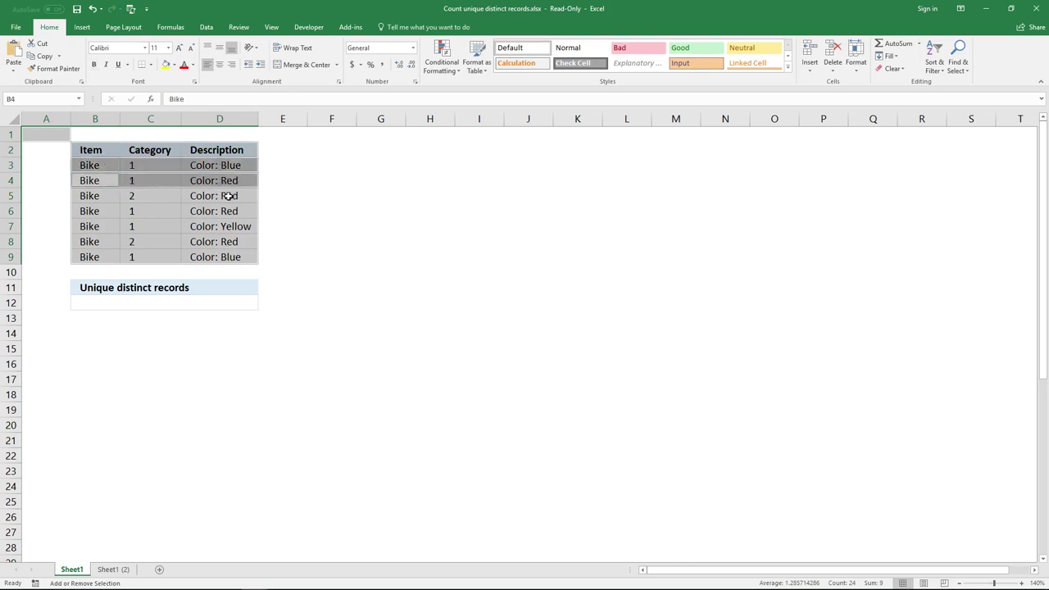
{"action": "left_click", "coordinate": [230, 196]}
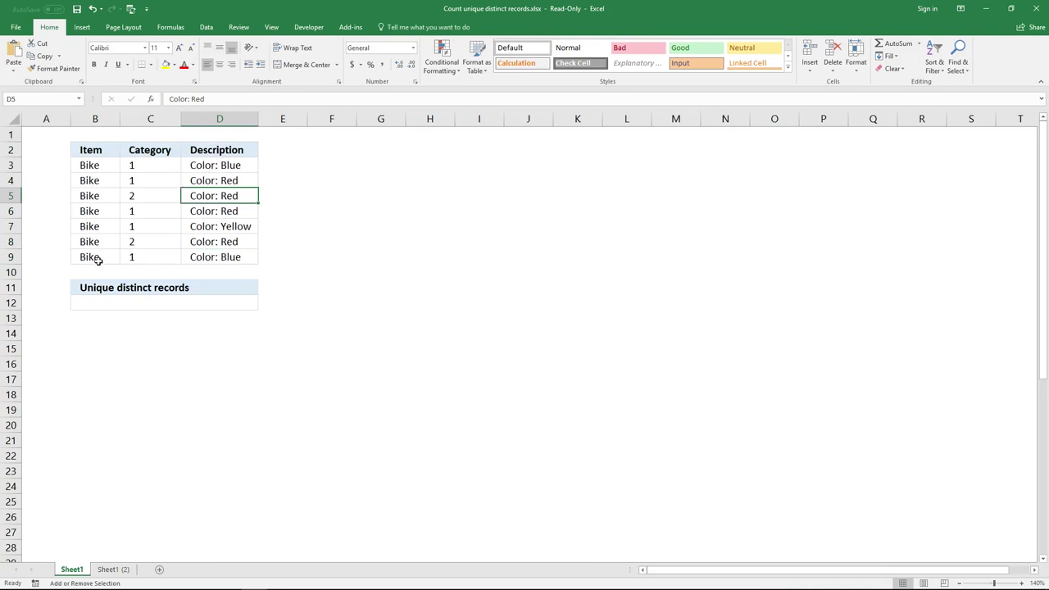
In A3, start =COUNTIF with B3:B9 as the range and B9 as the criteria
{"action": "left_click", "coordinate": [61, 168]}
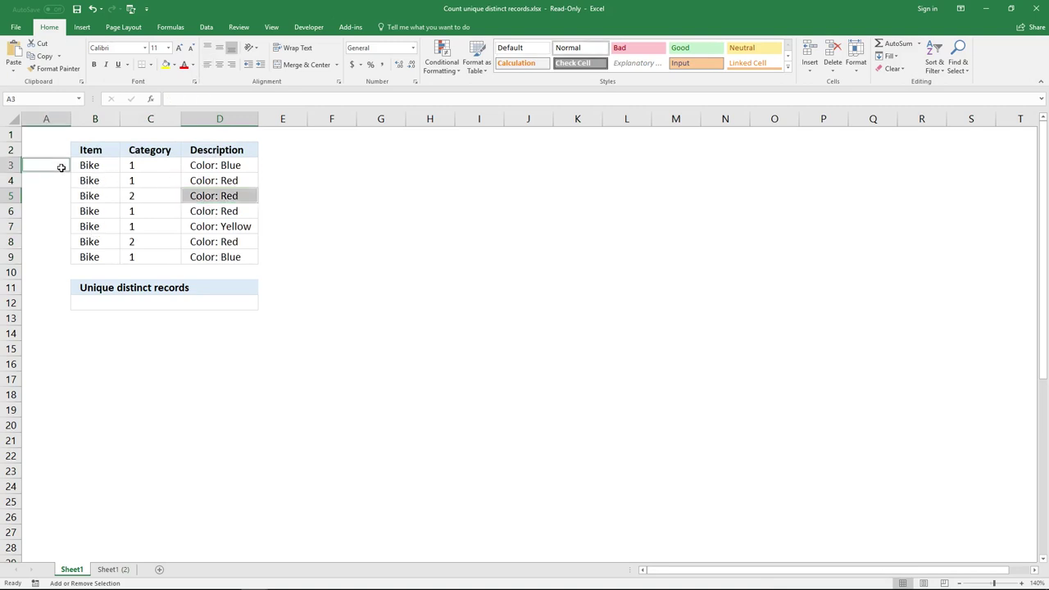
{"action": "left_click", "coordinate": [61, 168]}
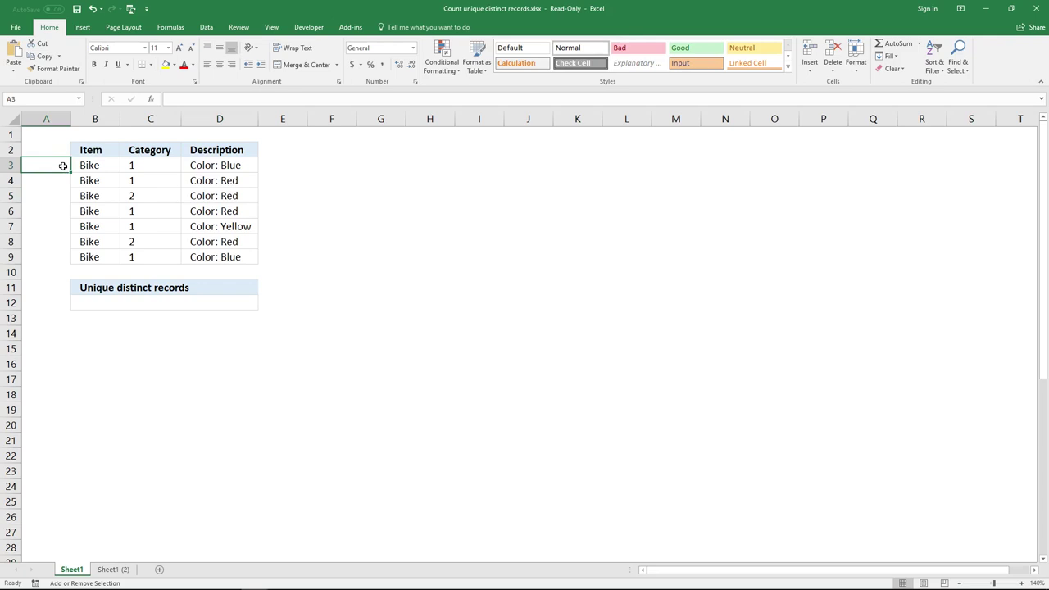
{"action": "type", "text": "="}
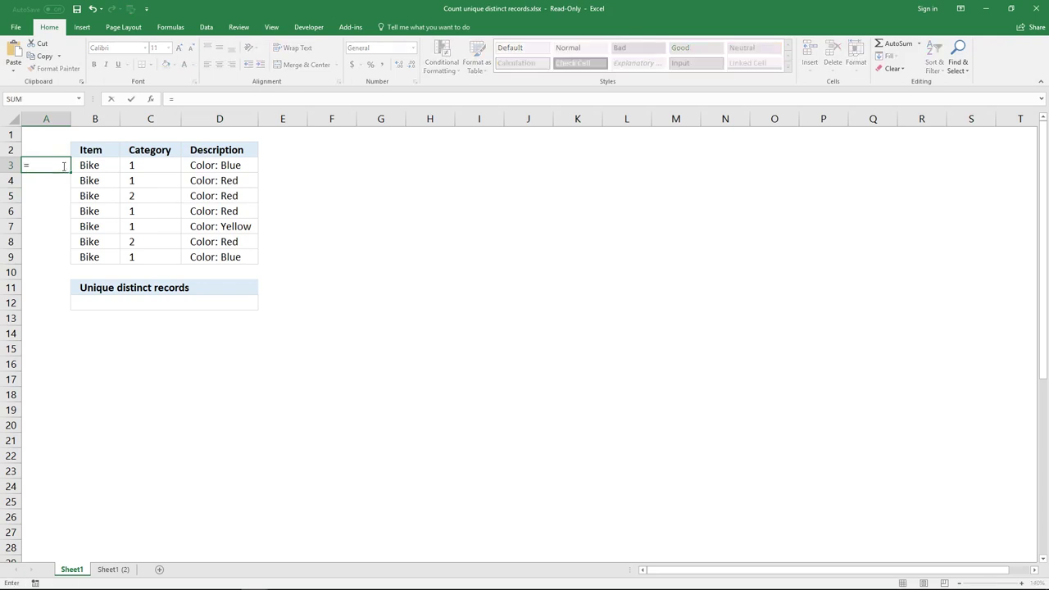
{"action": "type", "text": "C"}
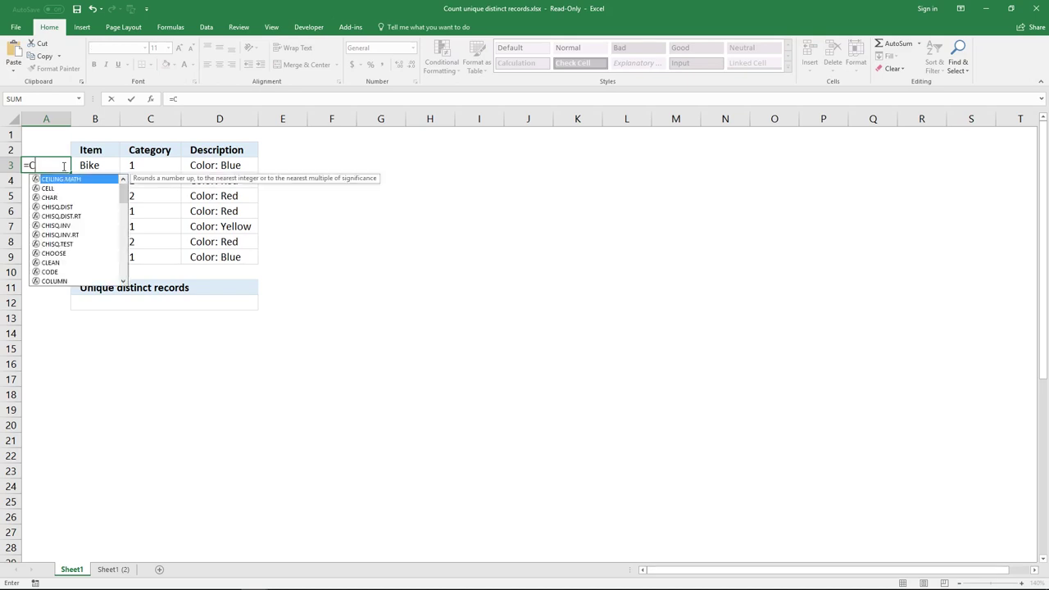
{"action": "type", "text": "OUNTIF"}
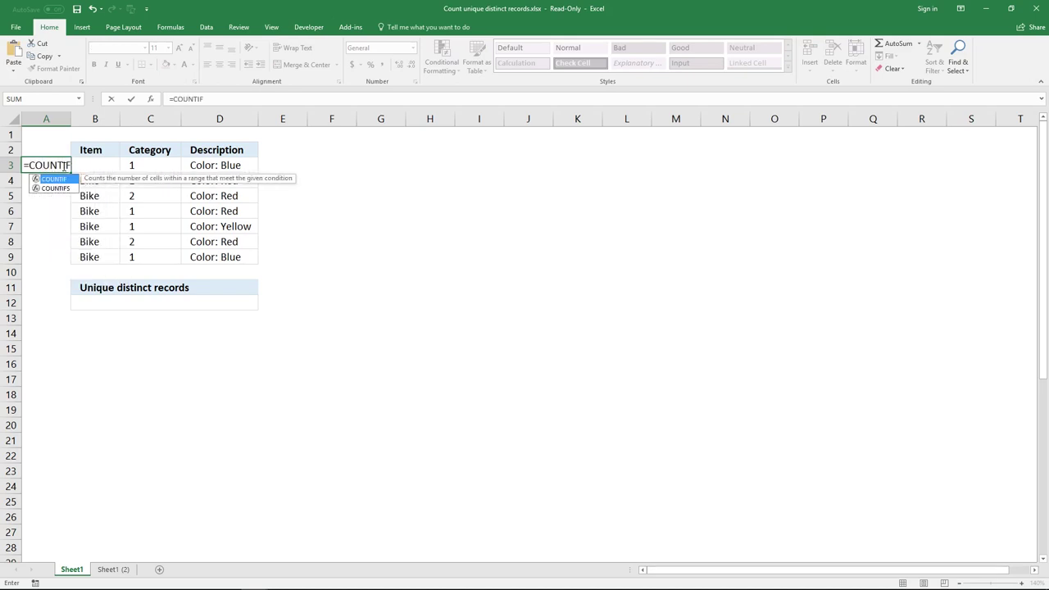
{"action": "type", "text": "("}
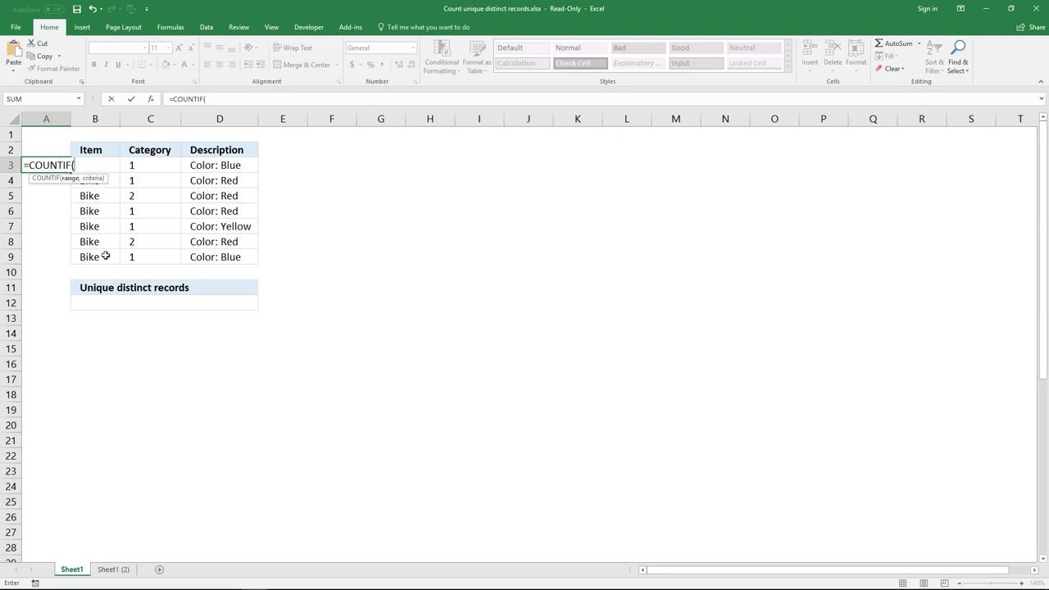
{"action": "left_click_drag", "start_coordinate": [105, 255], "coordinate": [105, 165]}
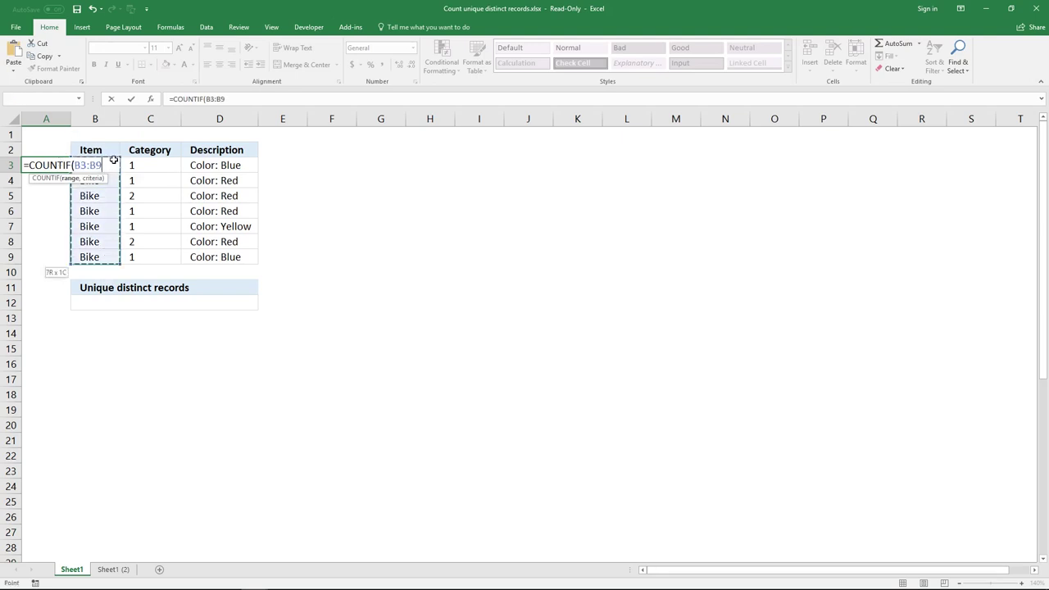
{"action": "left_click", "coordinate": [237, 101]}
{"action": "type", "text": ","}
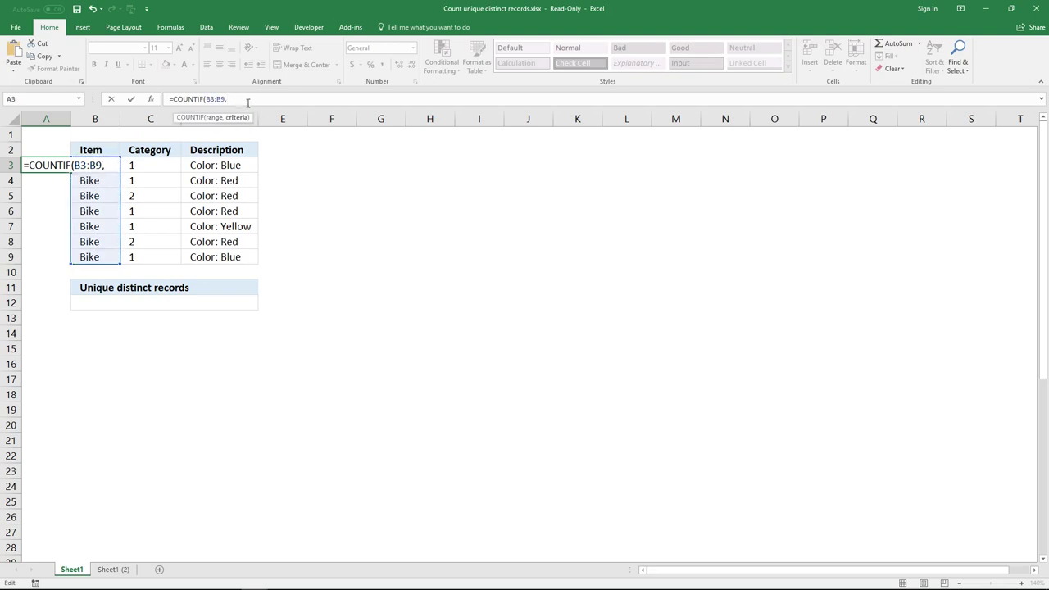
{"action": "left_click", "coordinate": [98, 257]}
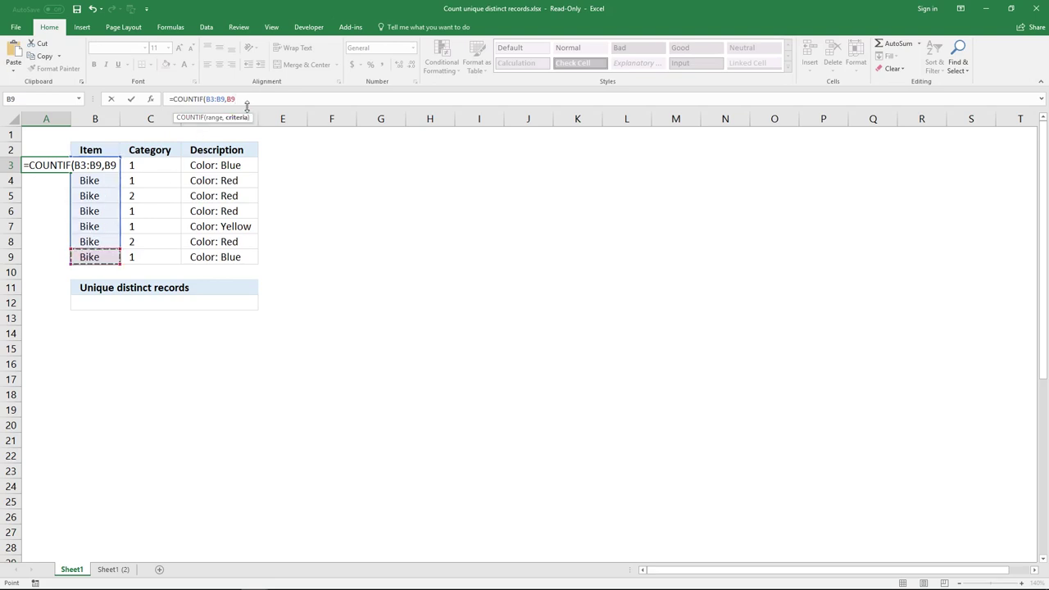
Finish the COUNTIF in A3, returning 7, and check each Item value in B3:B9
{"action": "type", "text": ")"}
{"action": "key", "text": "Return"}
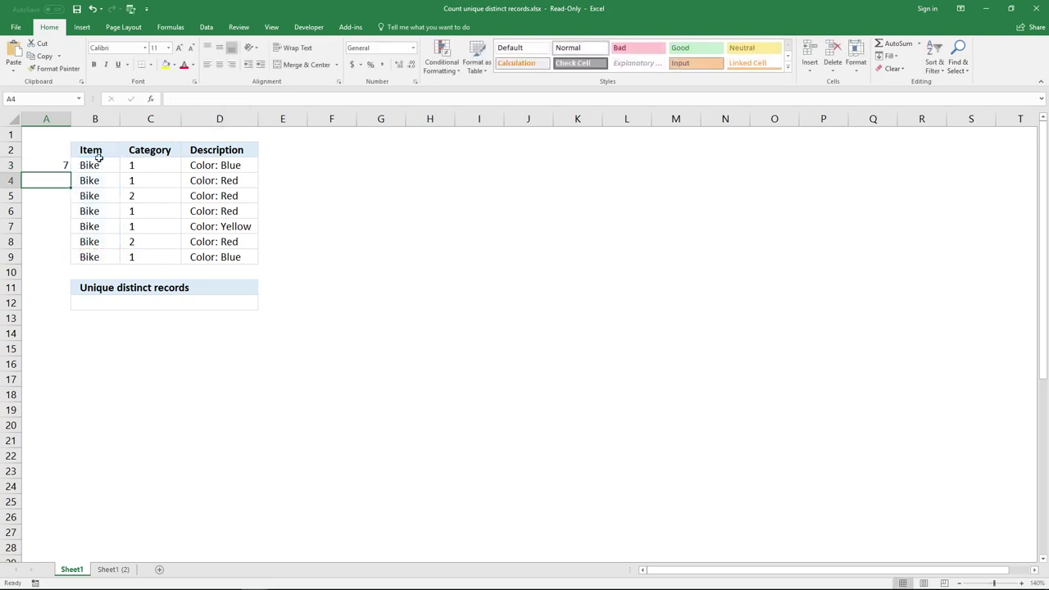
{"action": "left_click", "coordinate": [68, 164]}
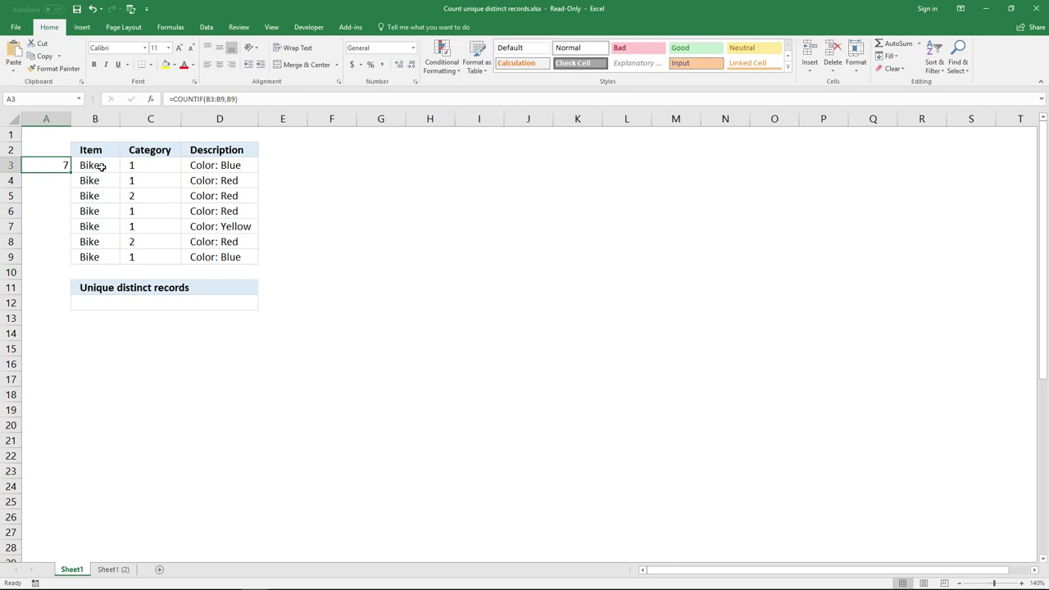
{"action": "left_click", "coordinate": [96, 167]}
{"action": "left_click", "coordinate": [96, 196]}
{"action": "left_click", "coordinate": [97, 211]}
{"action": "left_click", "coordinate": [97, 226]}
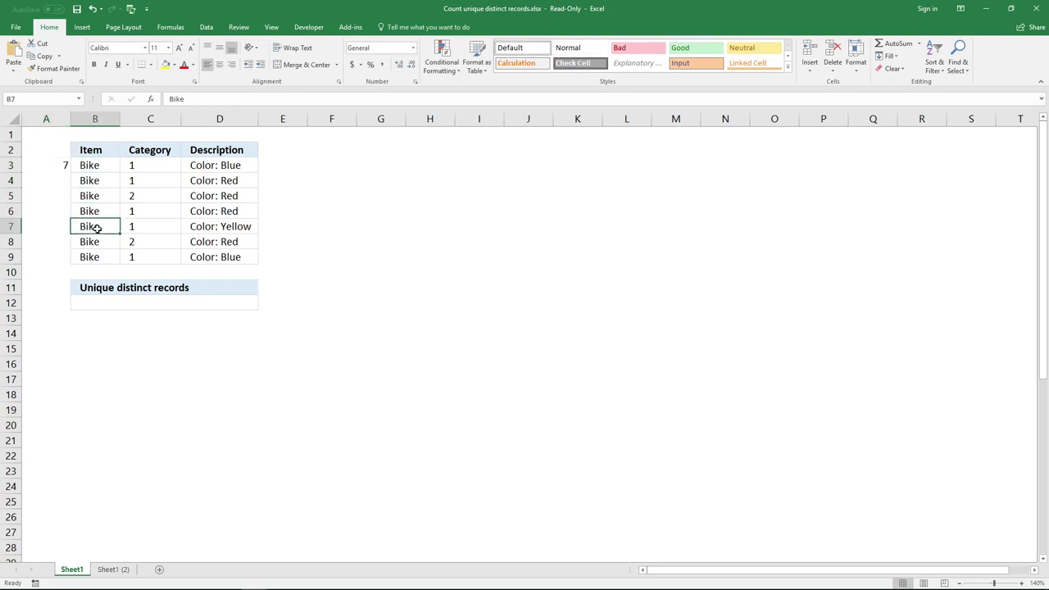
{"action": "left_click", "coordinate": [96, 242]}
{"action": "left_click", "coordinate": [95, 257]}
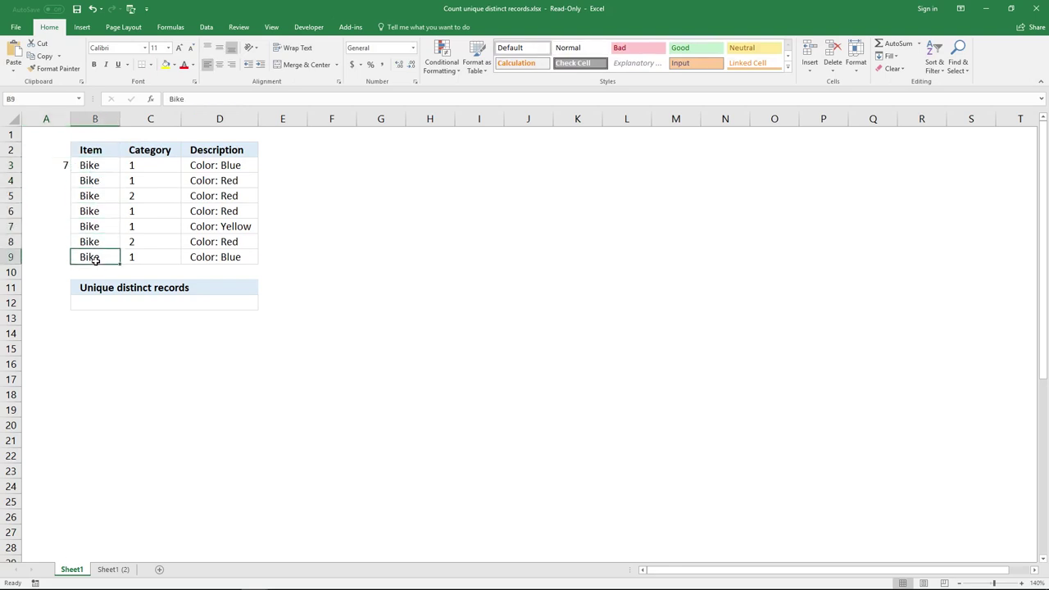
{"action": "left_click", "coordinate": [66, 166]}
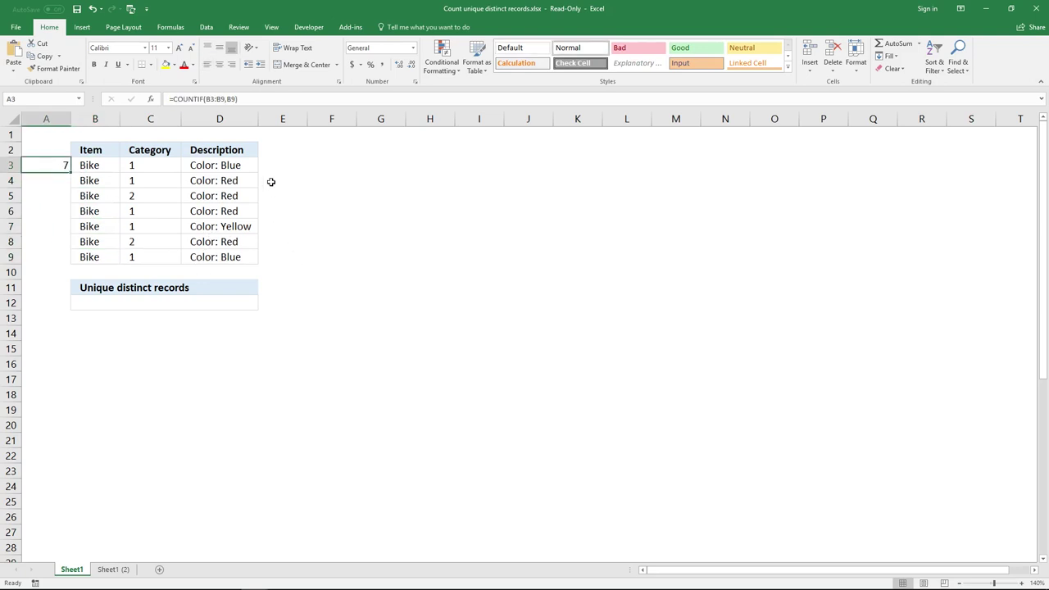
Change A3's criteria from B9 to the whole range B3:B9
{"action": "left_click", "coordinate": [227, 98]}
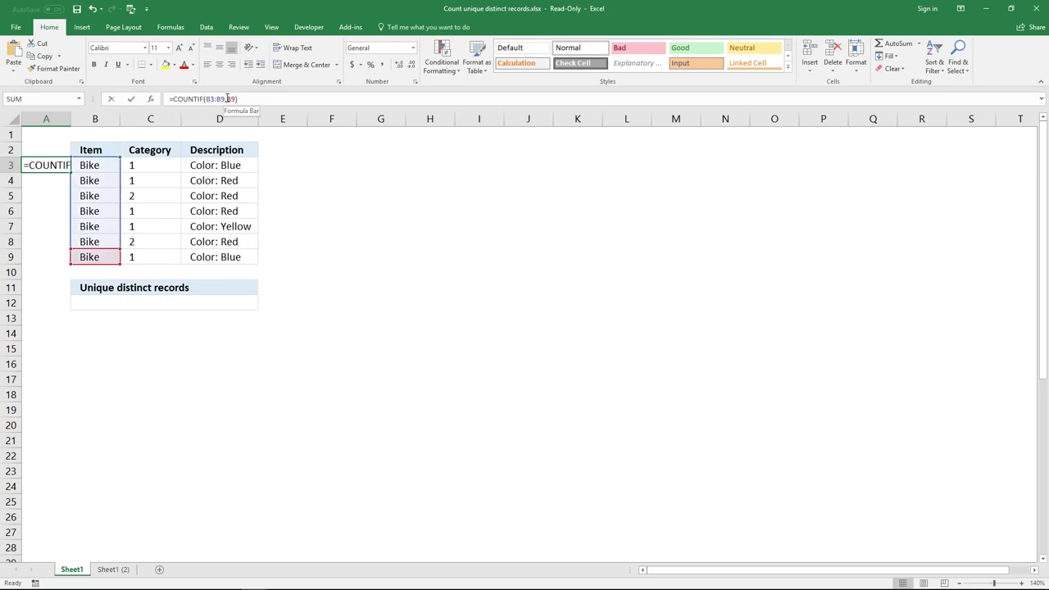
{"action": "left_click", "coordinate": [236, 99]}
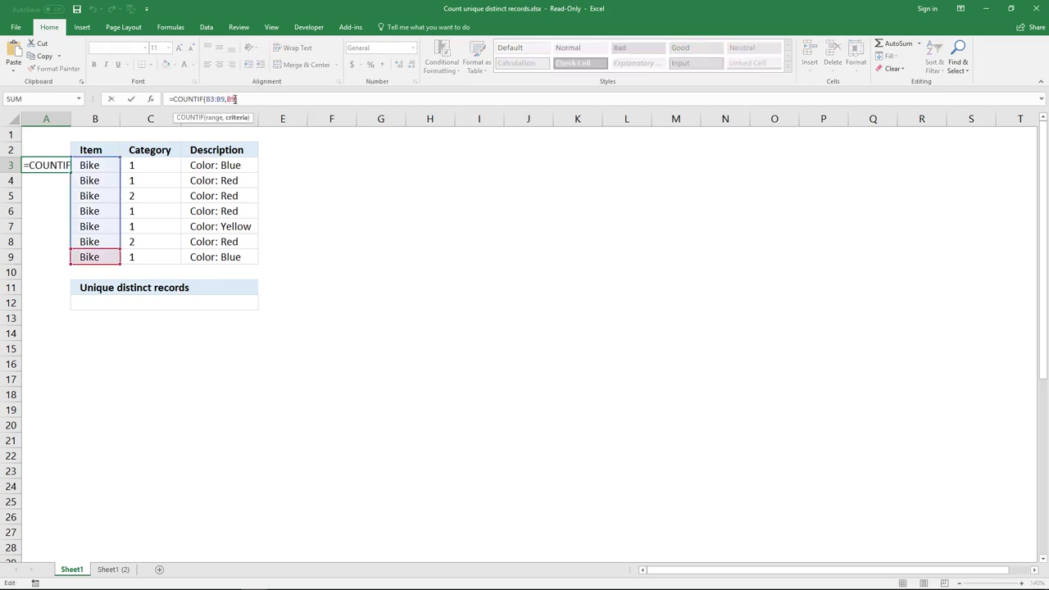
{"action": "type", "text": ":B"}
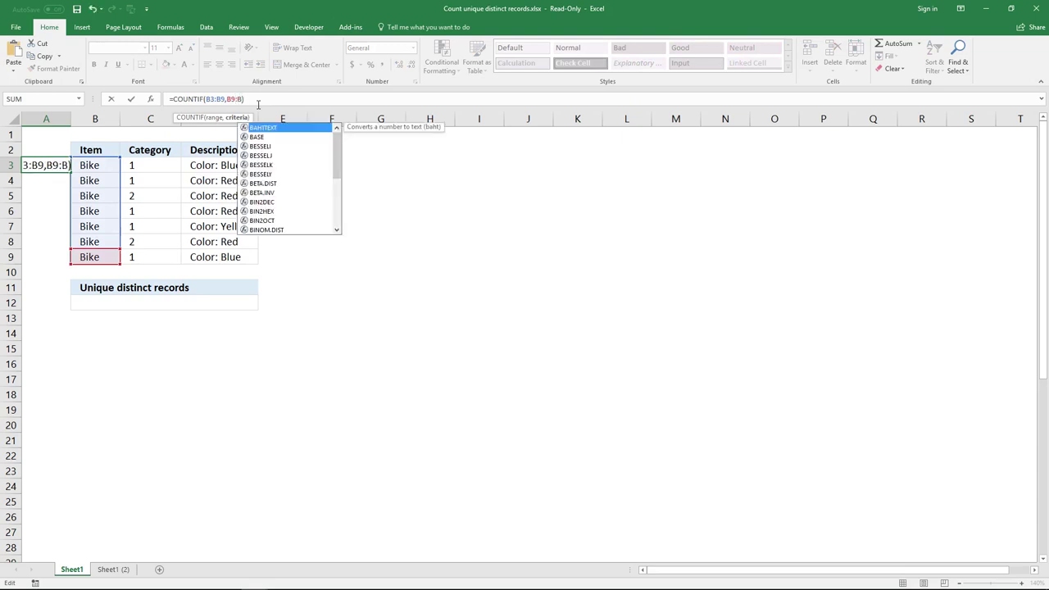
{"action": "type", "text": "9"}
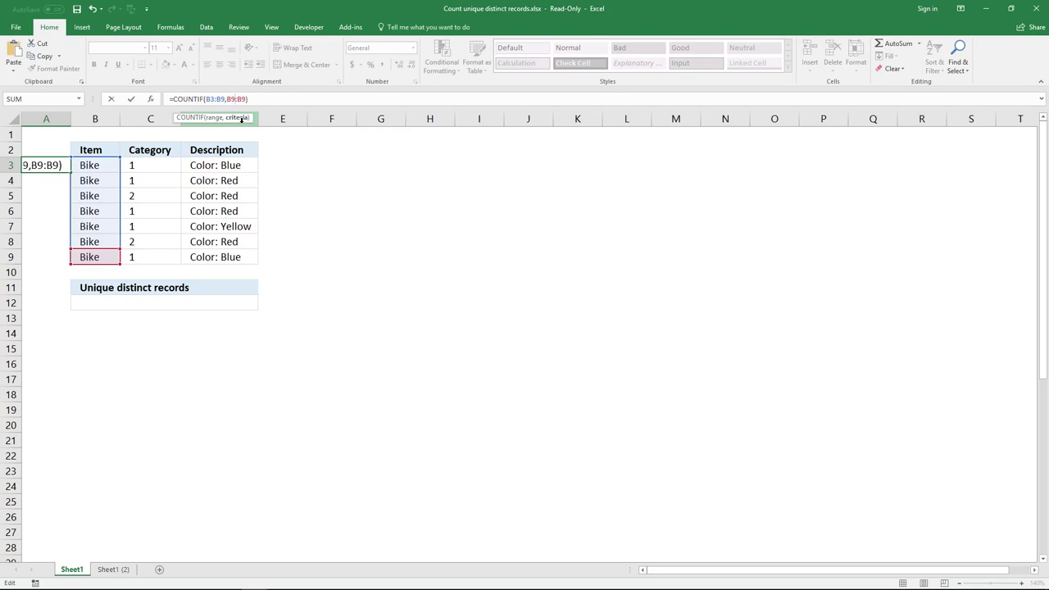
{"action": "left_click", "coordinate": [239, 118]}
{"action": "type", "text": "B3:B9"}
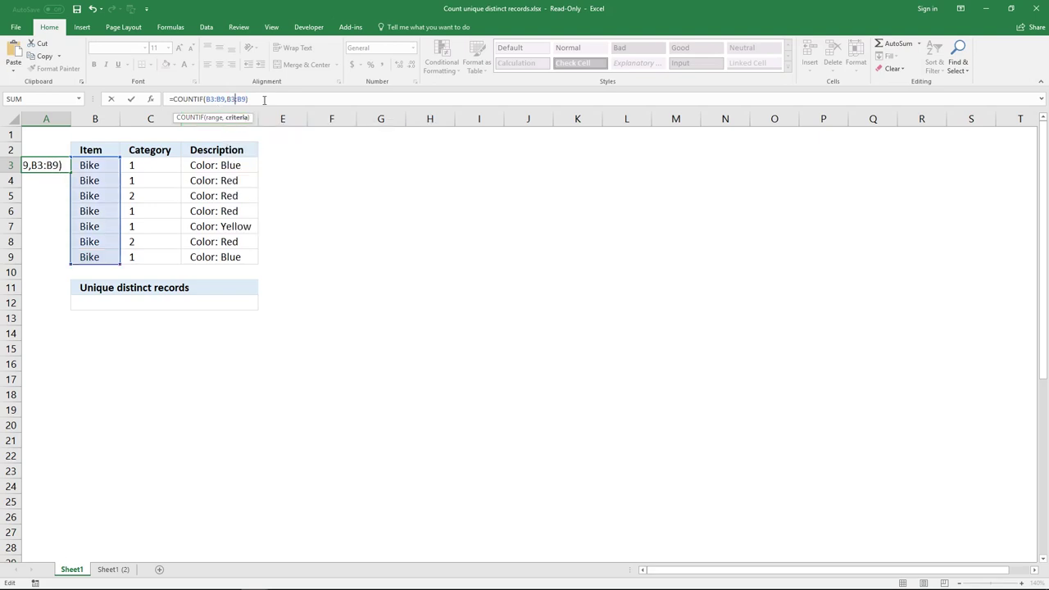
{"action": "left_click", "coordinate": [263, 100]}
Array-enter =COUNTIF(B3:B9,B3:B9) across A3:A9, with every cell showing 7
{"action": "key", "text": "ctrl+shift+Return"}
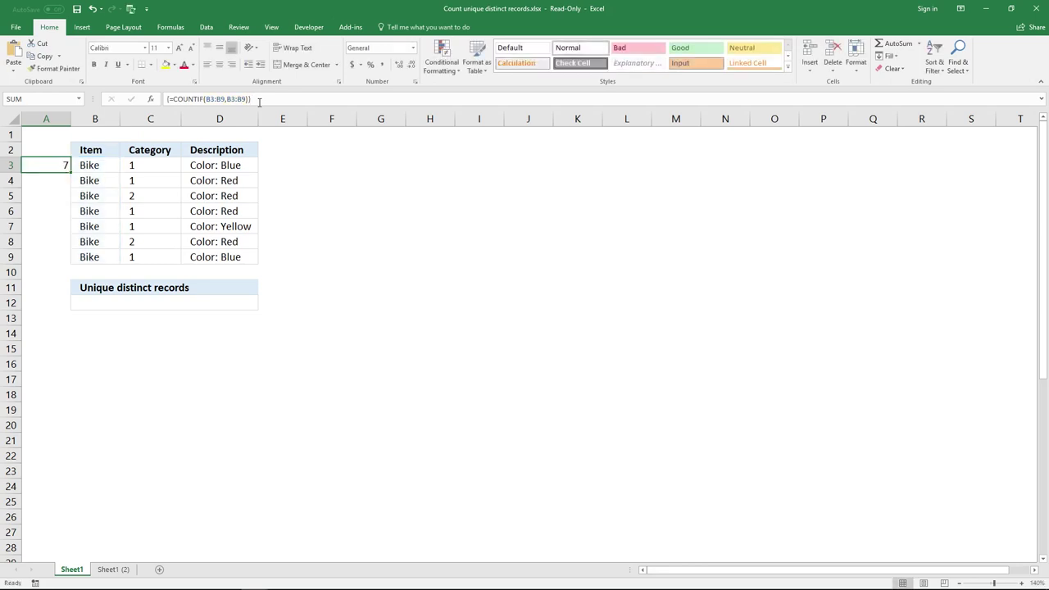
{"action": "left_click_drag", "start_coordinate": [53, 165], "coordinate": [56, 254]}
{"action": "left_click", "coordinate": [259, 99]}
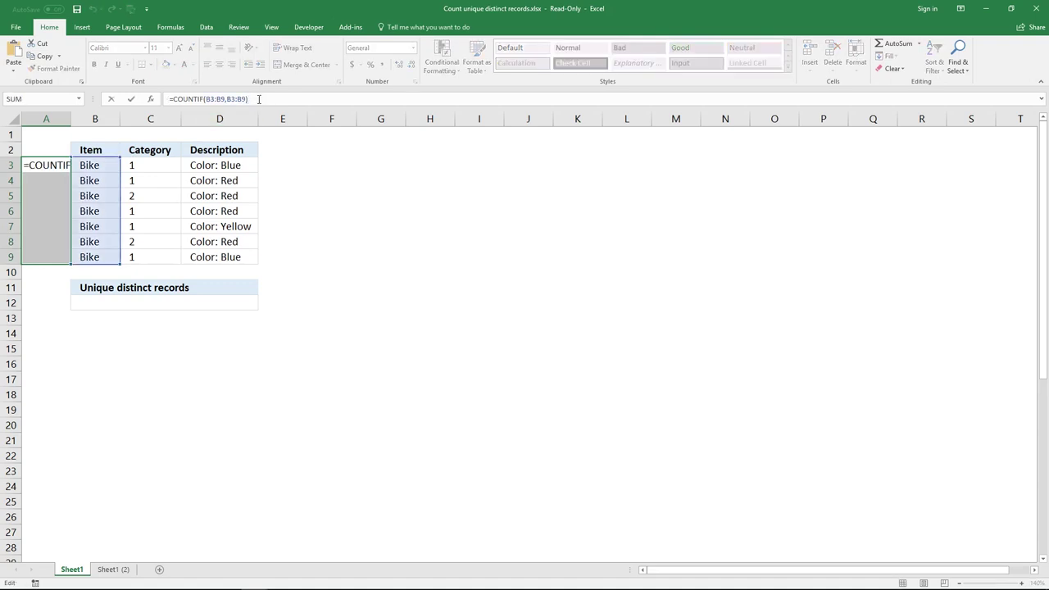
{"action": "key", "text": "ctrl+shift+Return"}
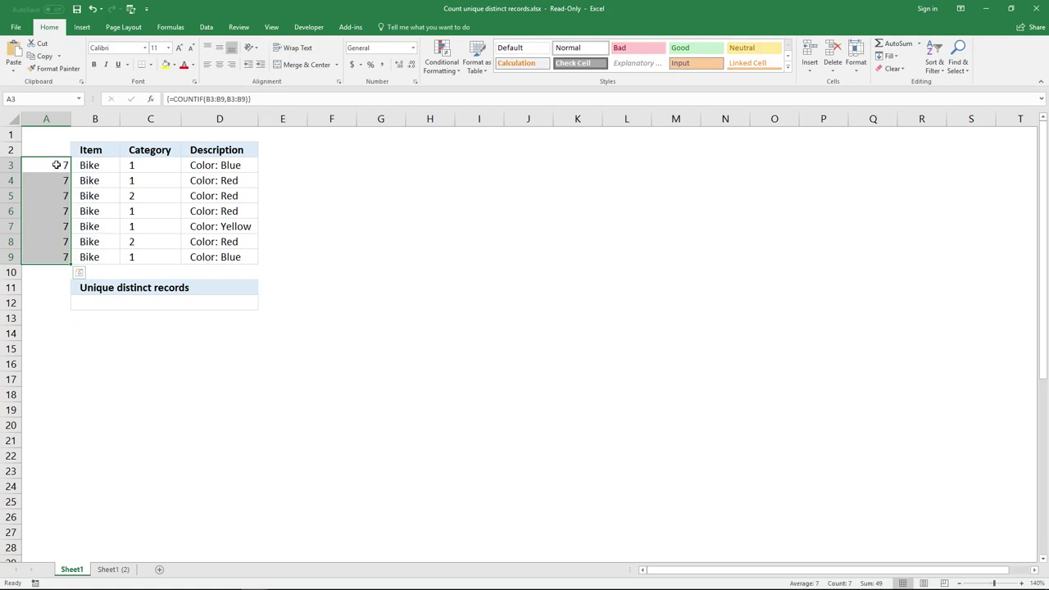
{"action": "left_click", "coordinate": [87, 163]}
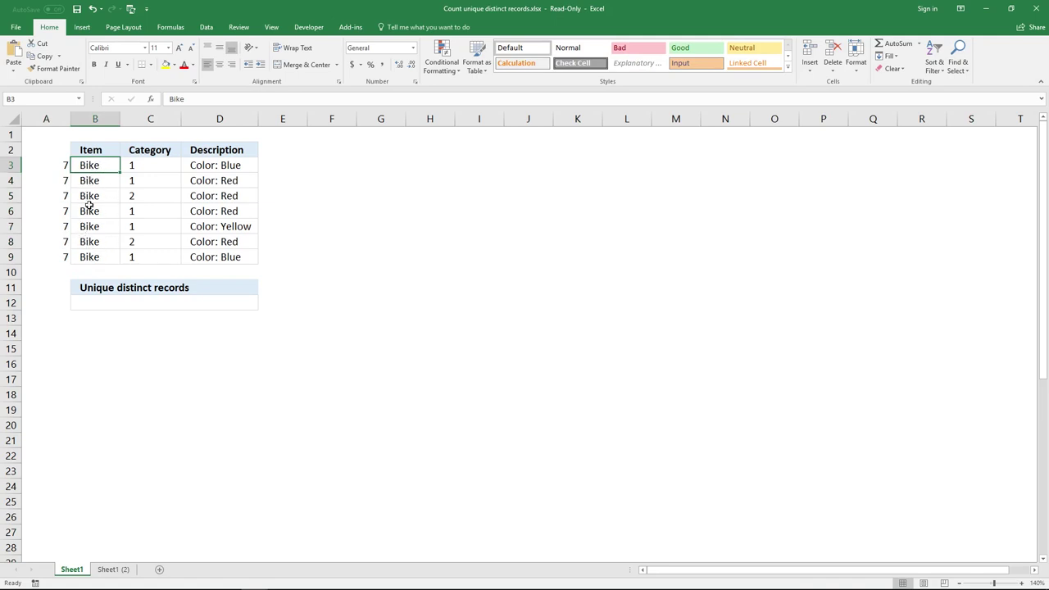
{"action": "left_click", "coordinate": [89, 182]}
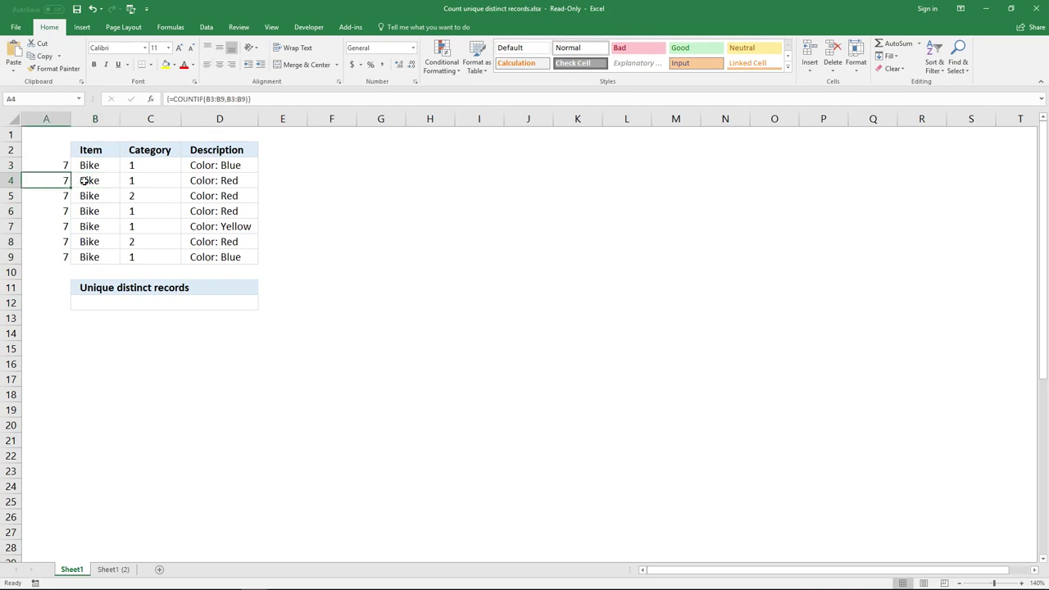
Change the Item in B4 to Bikes so the helper counts recalculate
{"action": "left_click_drag", "start_coordinate": [94, 165], "coordinate": [84, 257]}
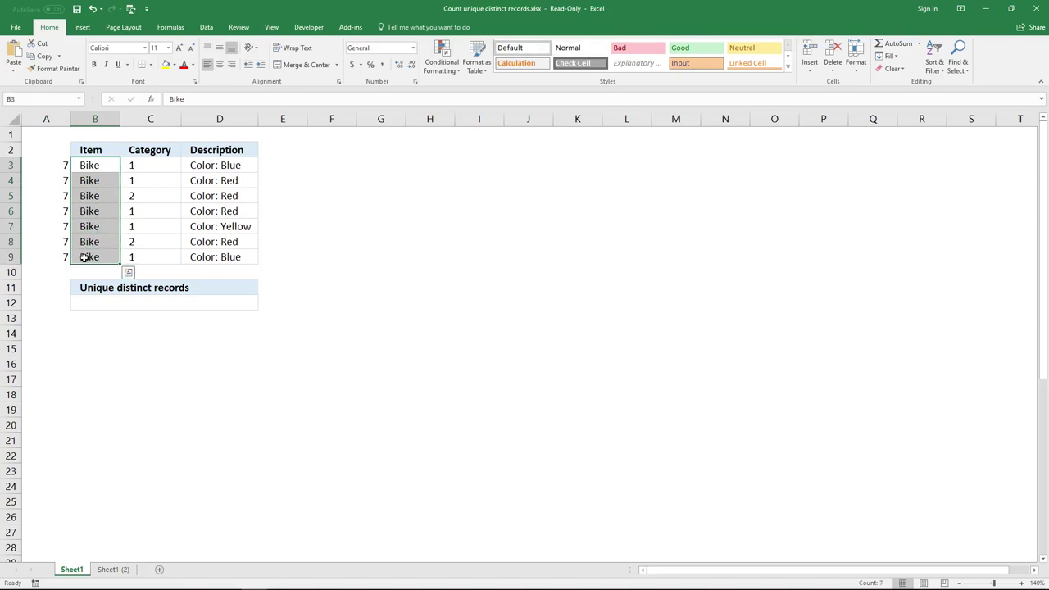
{"action": "left_click", "coordinate": [93, 179]}
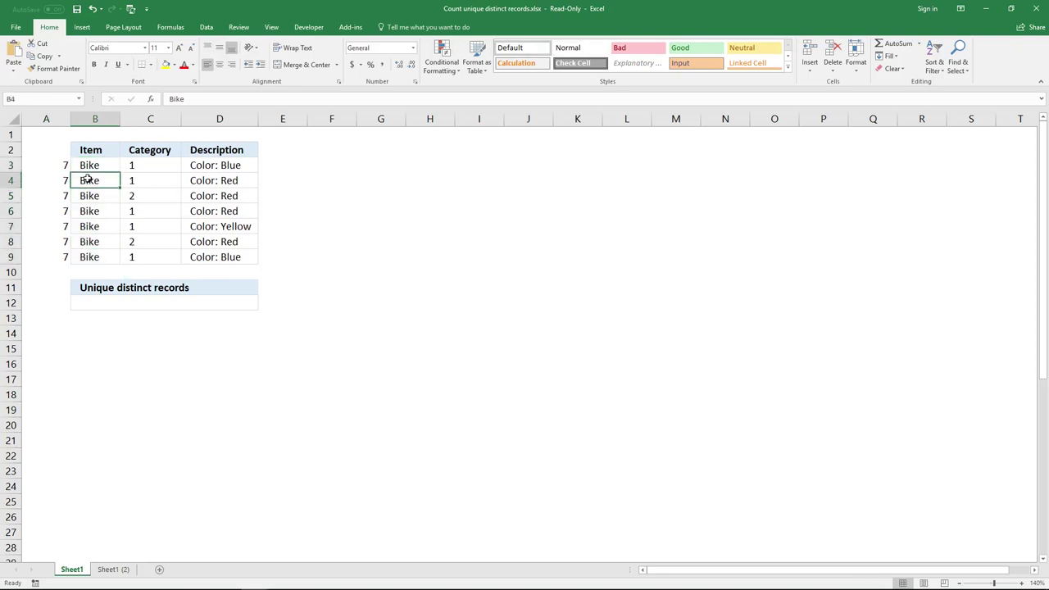
{"action": "left_click", "coordinate": [195, 99]}
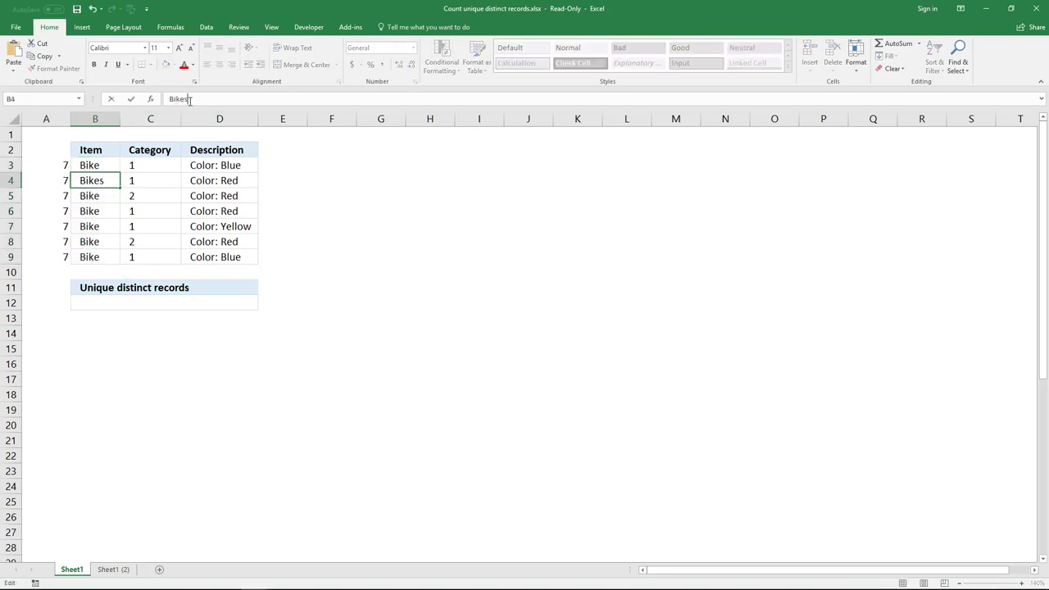
{"action": "key", "text": "Return"}
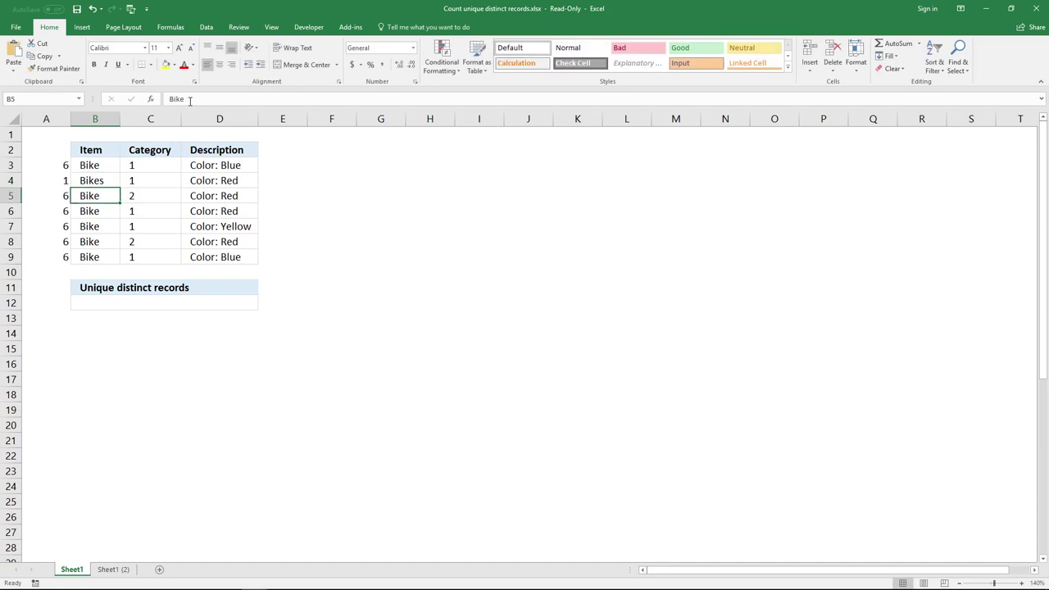
{"action": "left_click", "coordinate": [91, 181]}
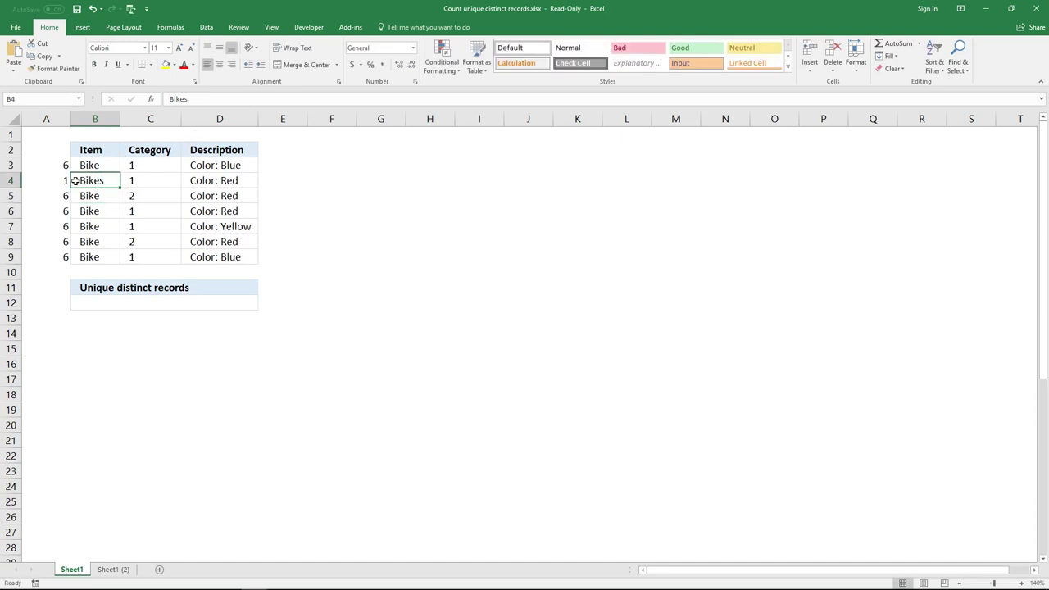
Inspect the helper count formulas in A3 and A4, then select A3:A9
{"action": "left_click", "coordinate": [57, 181]}
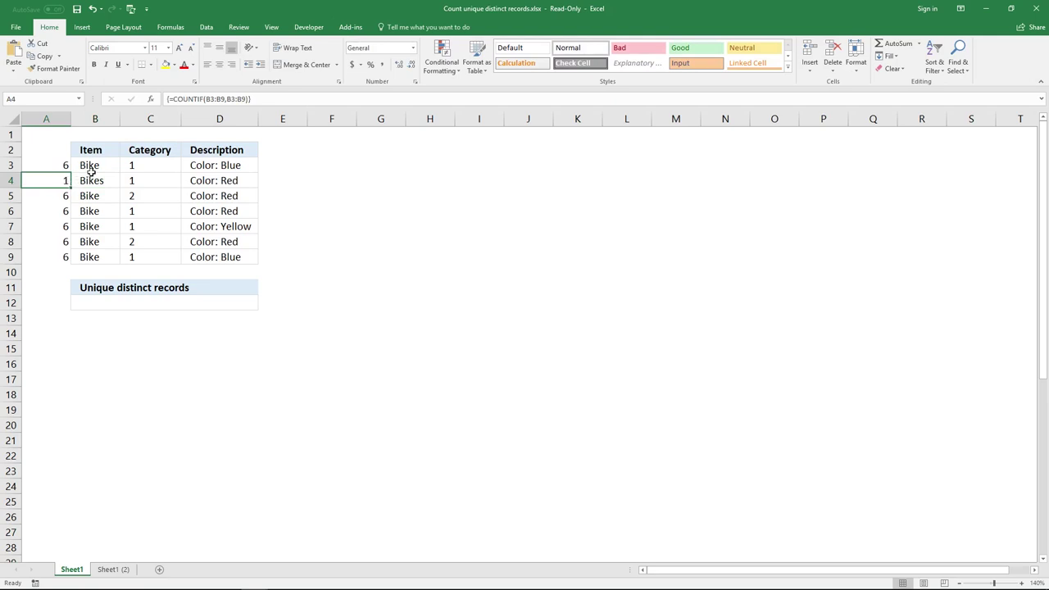
{"action": "left_click_drag", "start_coordinate": [89, 167], "coordinate": [90, 253]}
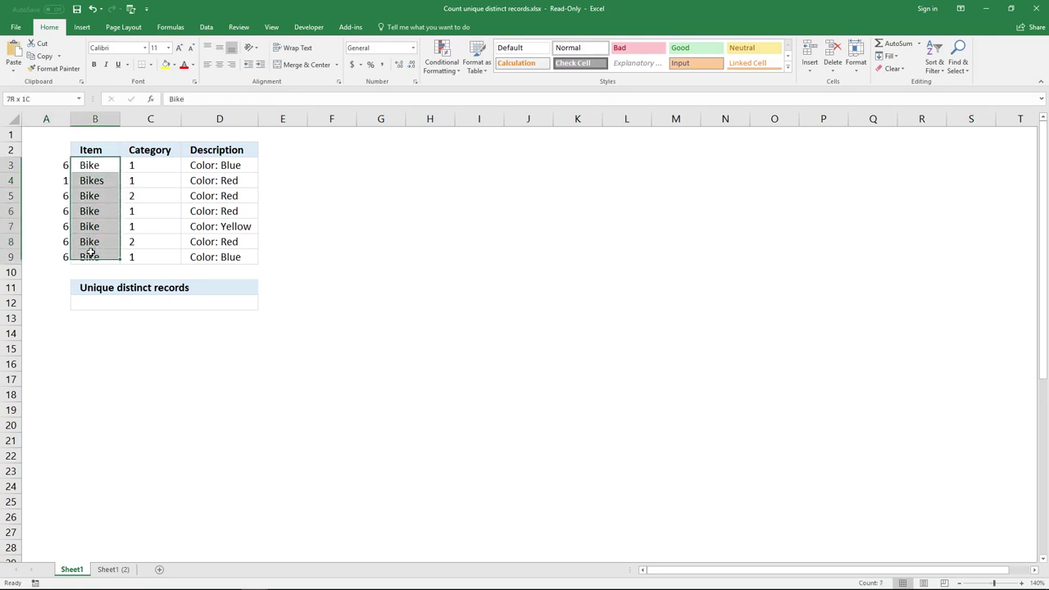
{"action": "left_click", "coordinate": [78, 166]}
{"action": "left_click", "coordinate": [63, 167]}
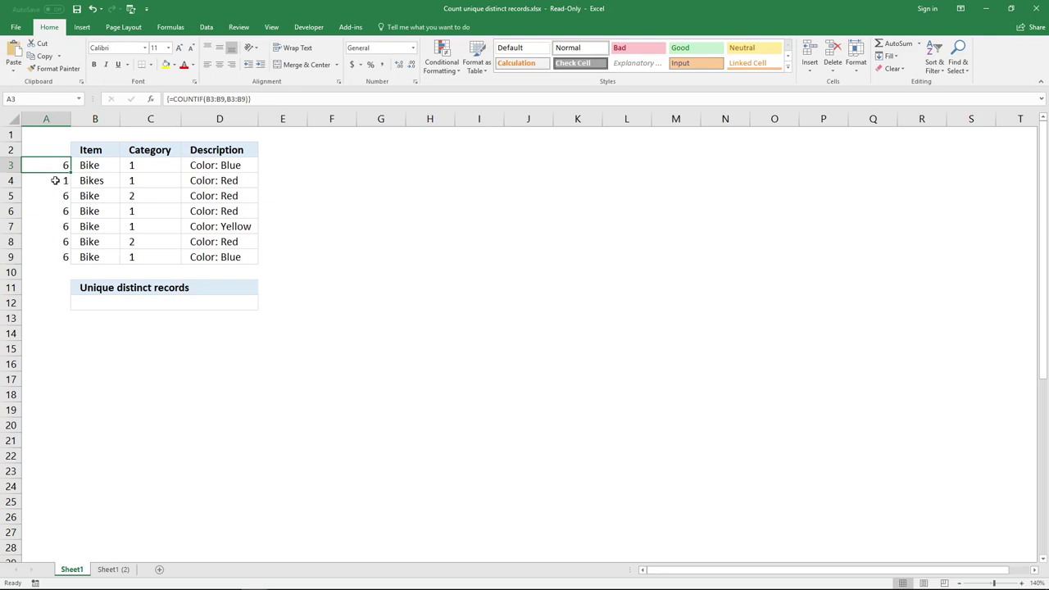
{"action": "left_click_drag", "start_coordinate": [61, 165], "coordinate": [52, 251]}
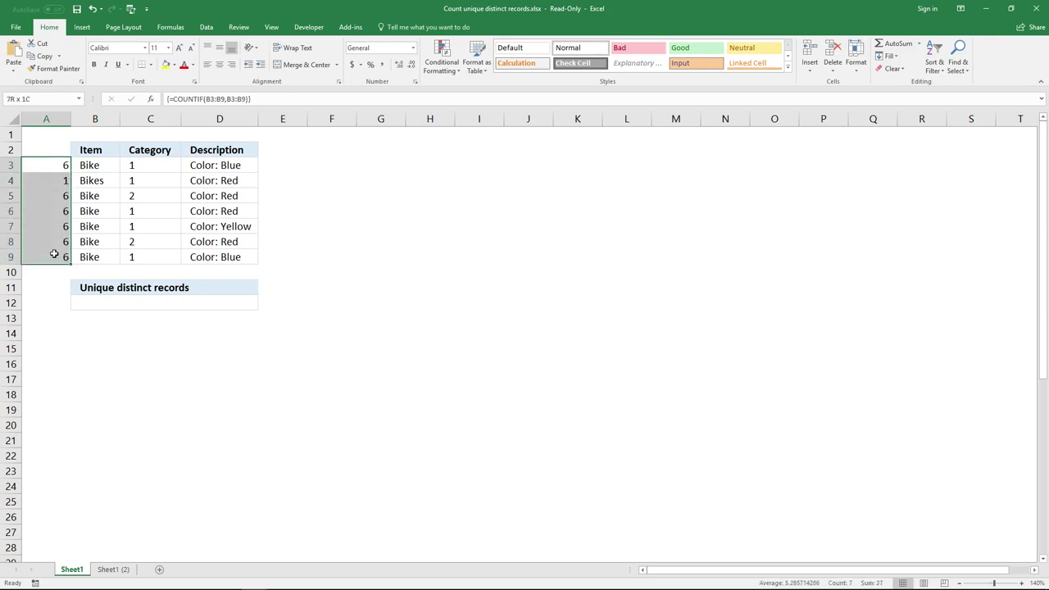
Clear A3:A9 and begin =COUNTIFS in F3 with Item range B3:B9 and criterion B3
{"action": "key", "text": "Delete"}
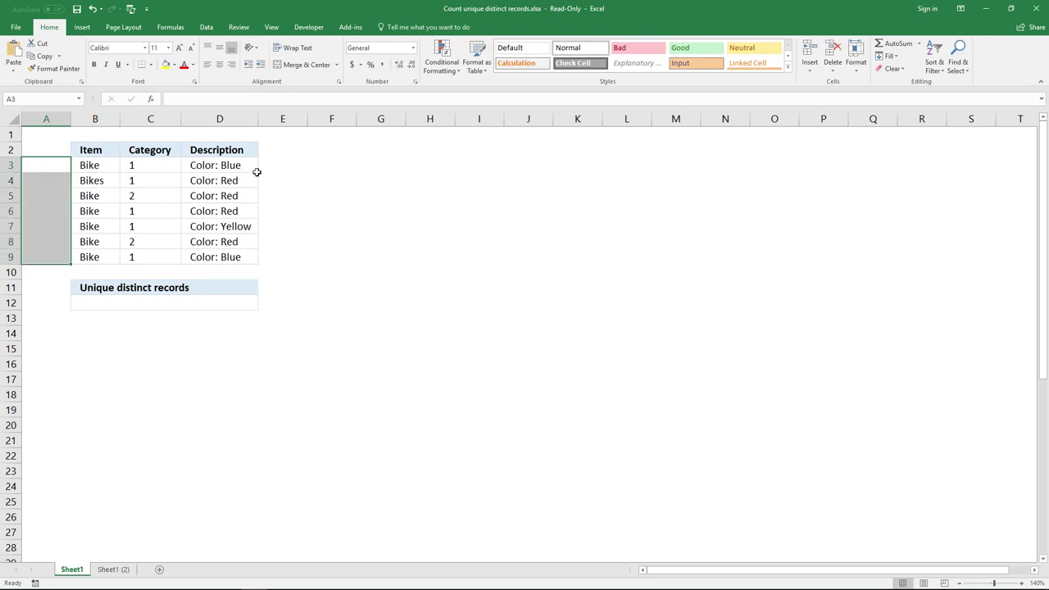
{"action": "left_click", "coordinate": [319, 165]}
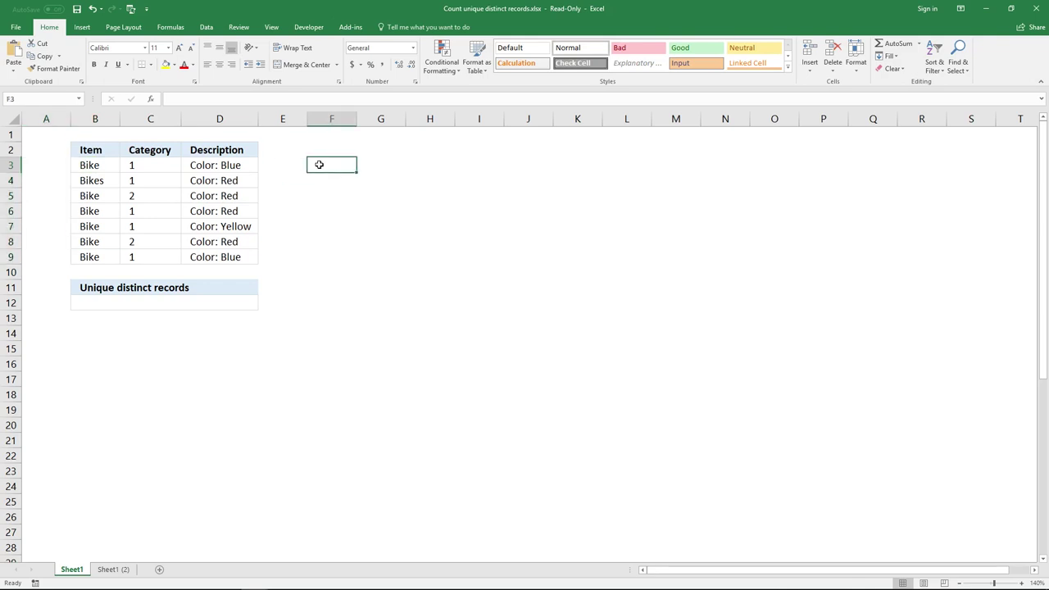
{"action": "type", "text": "=C"}
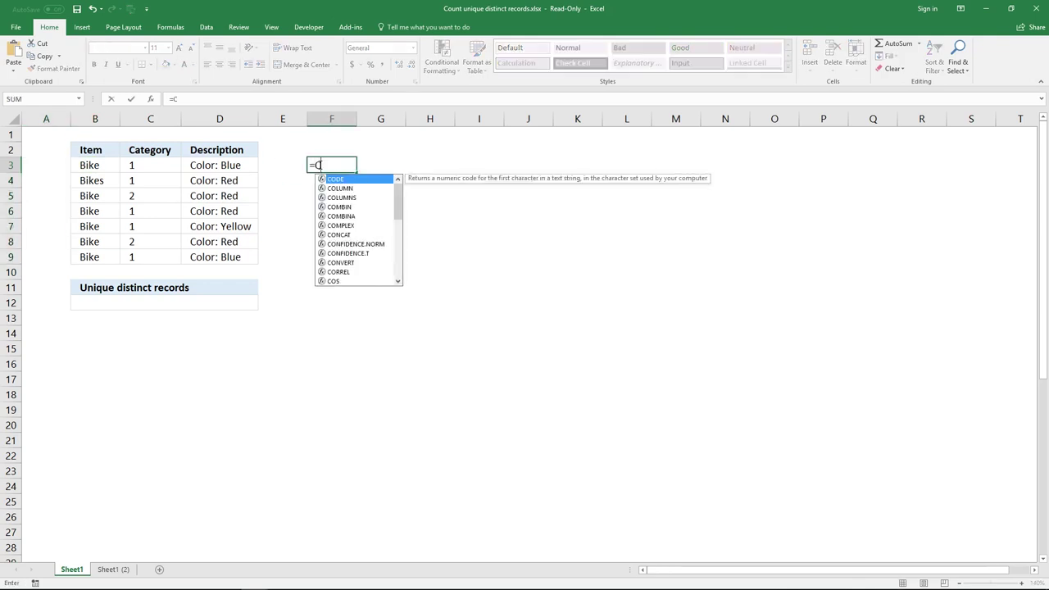
{"action": "type", "text": "OUNTIFS("}
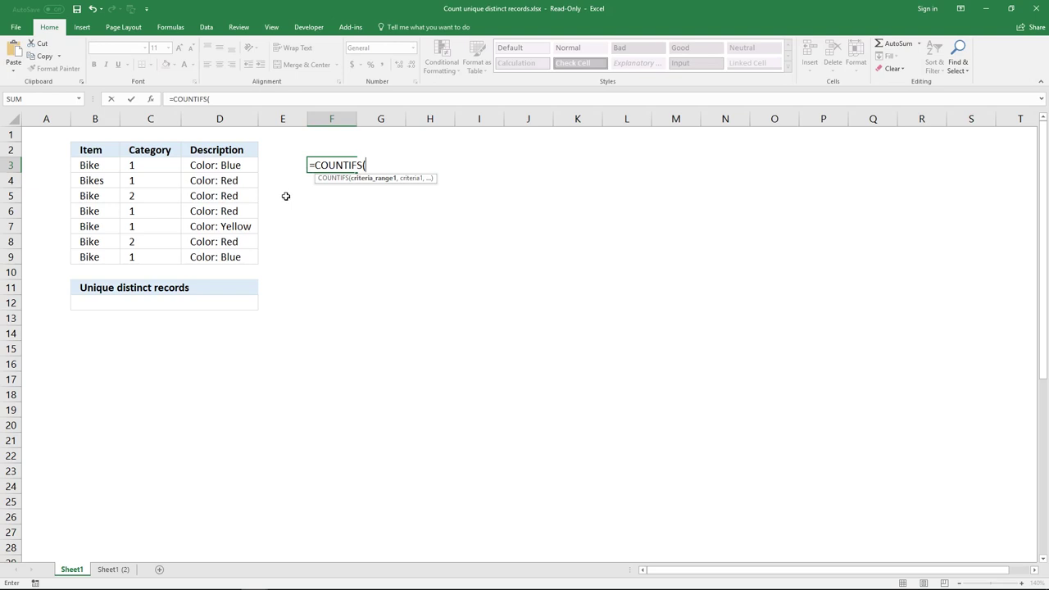
{"action": "left_click_drag", "start_coordinate": [110, 164], "coordinate": [101, 255]}
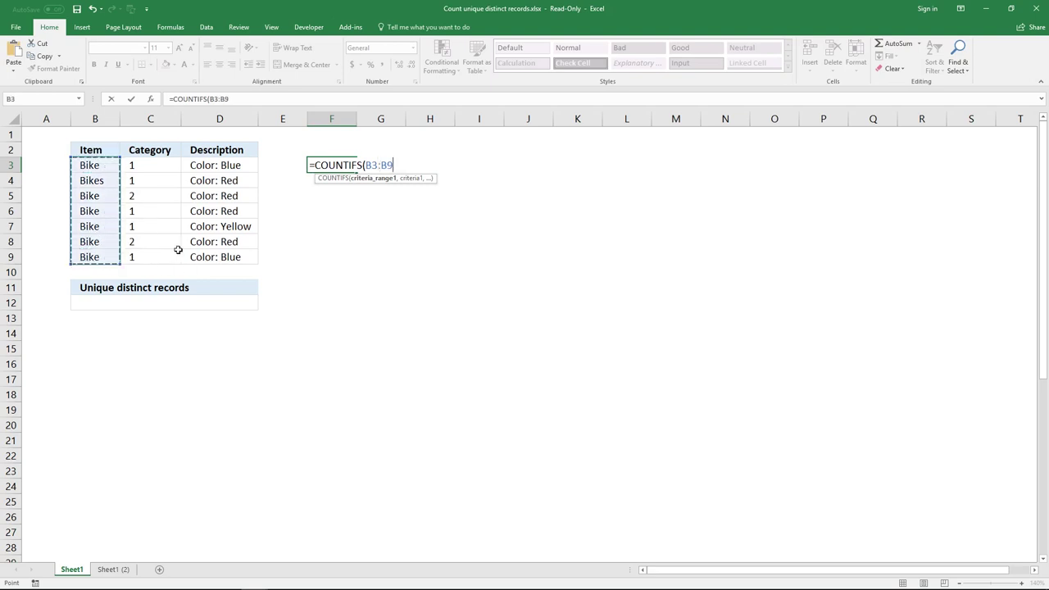
{"action": "type", "text": ","}
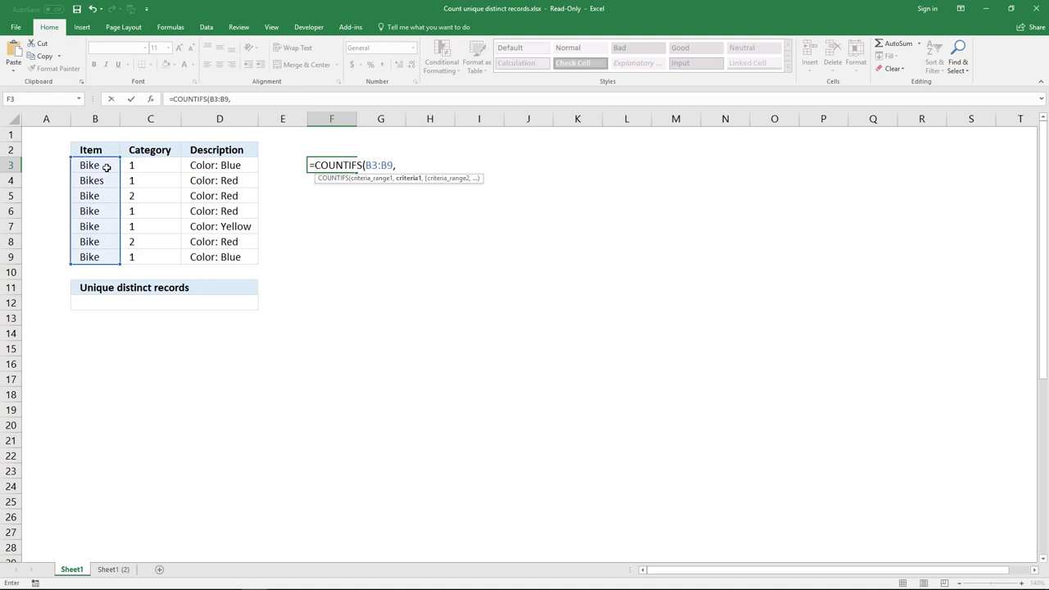
{"action": "left_click", "coordinate": [106, 167]}
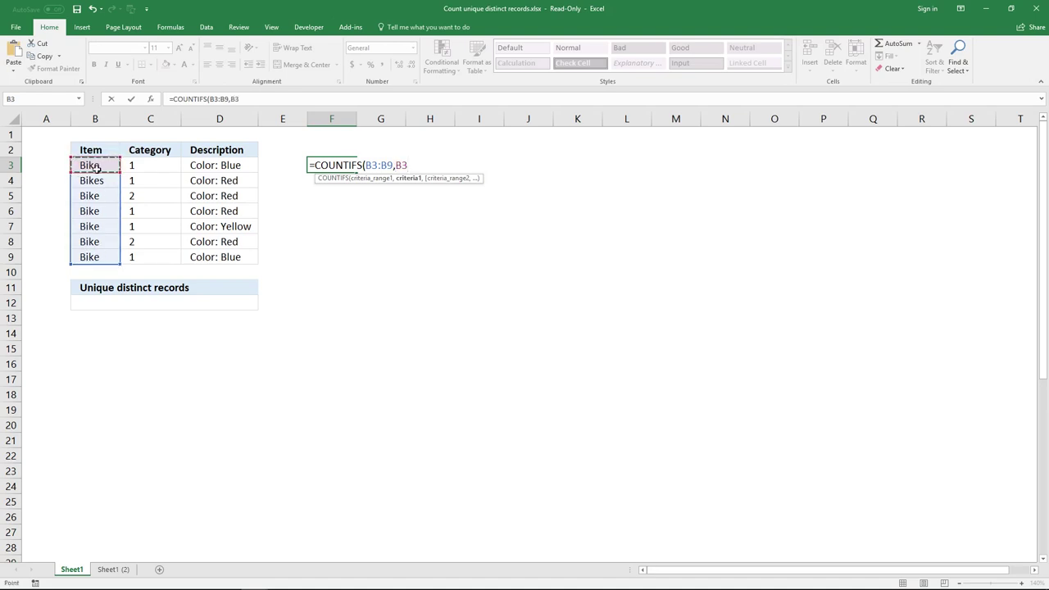
{"action": "type", "text": ","}
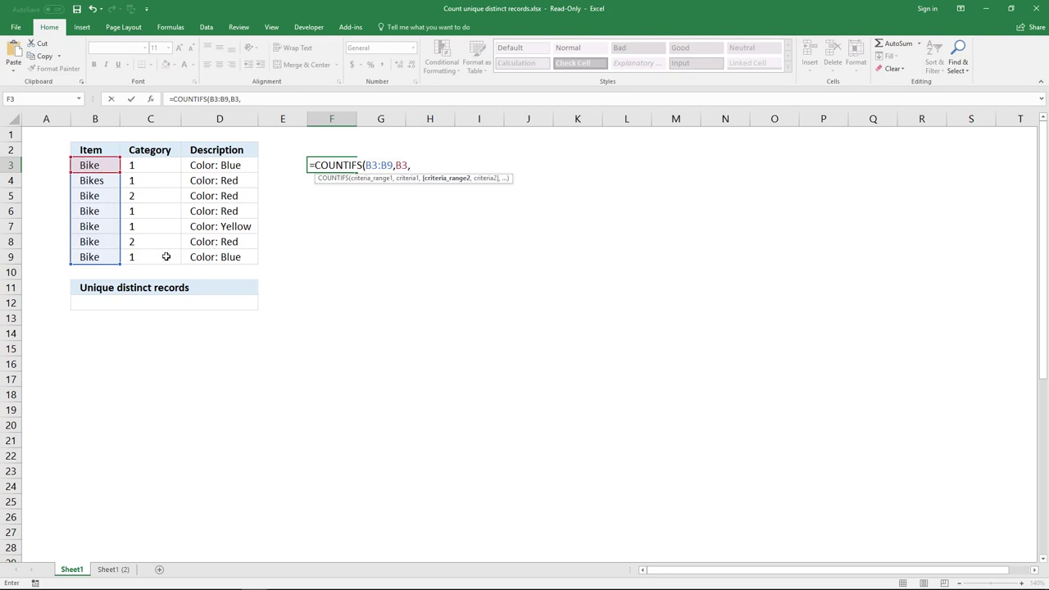
Add Category C3:C9/C3 and Description D3:D9/D3 pairs, completing the COUNTIFS that returns 2
{"action": "left_click_drag", "start_coordinate": [165, 256], "coordinate": [169, 164]}
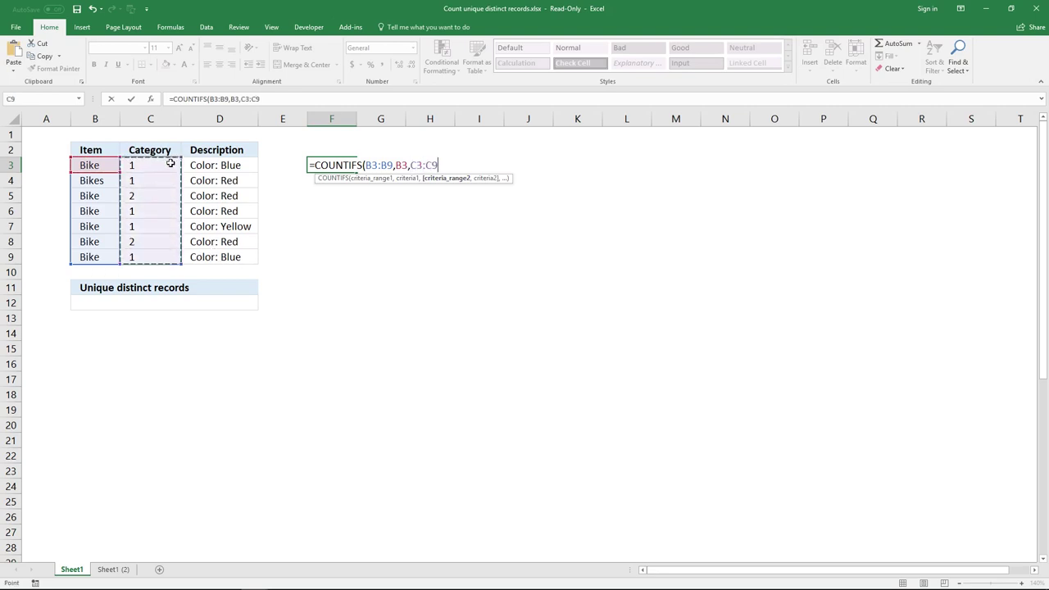
{"action": "type", "text": ","}
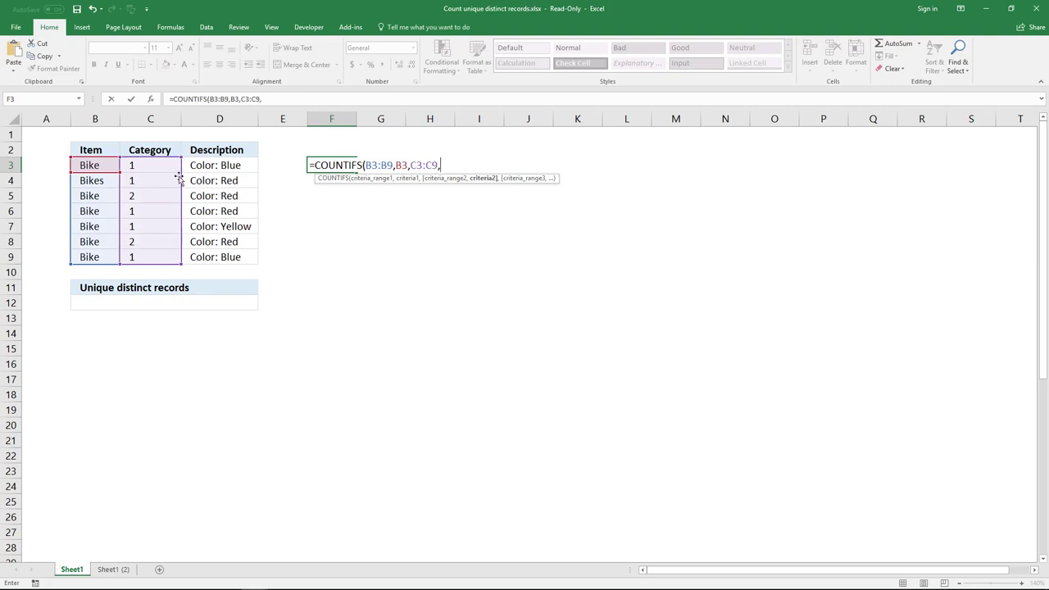
{"action": "left_click", "coordinate": [152, 165]}
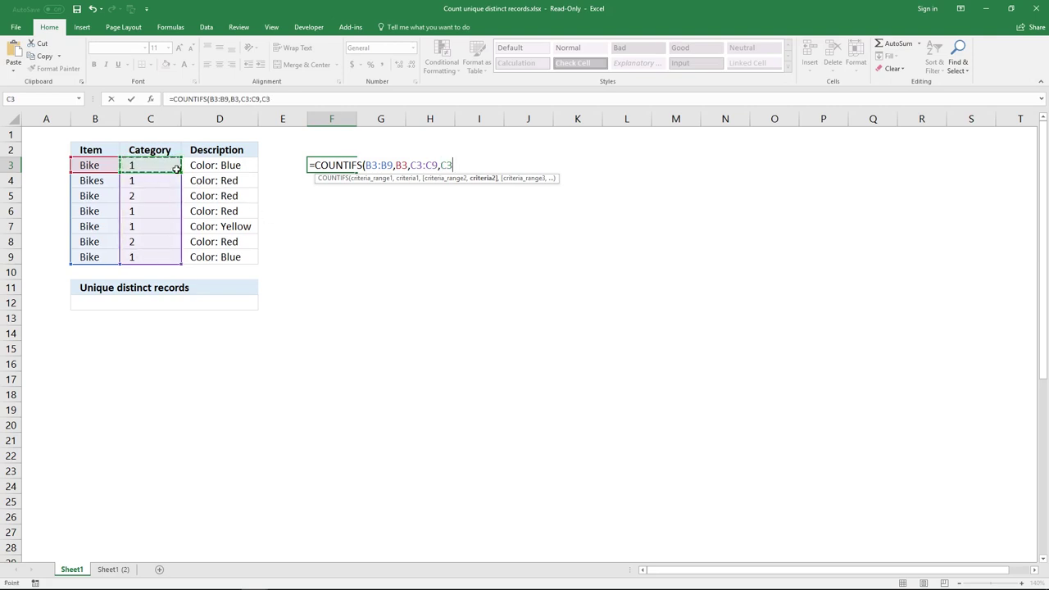
{"action": "type", "text": ","}
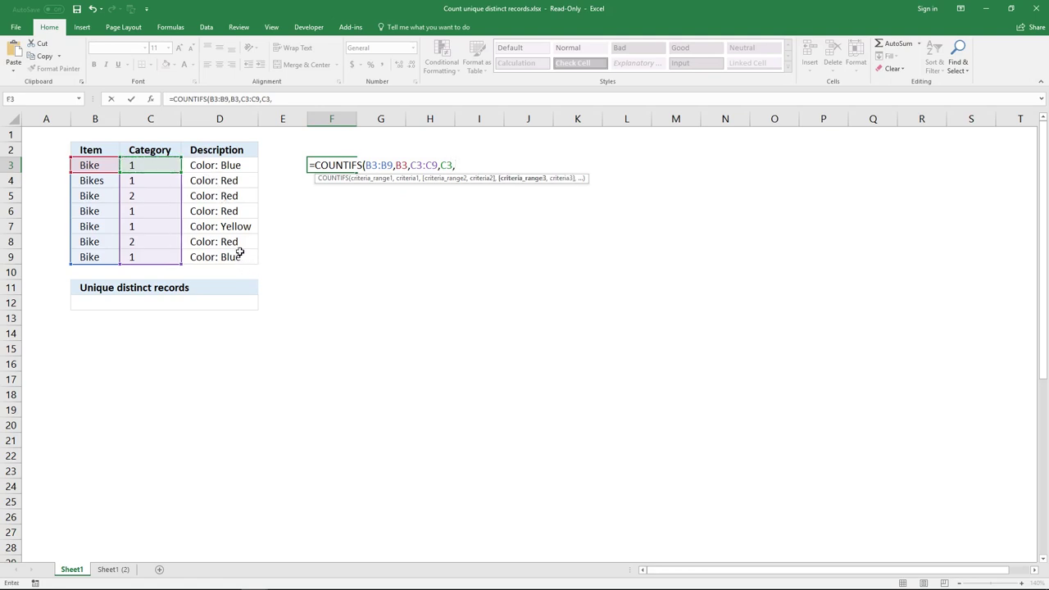
{"action": "left_click_drag", "start_coordinate": [235, 256], "coordinate": [240, 164]}
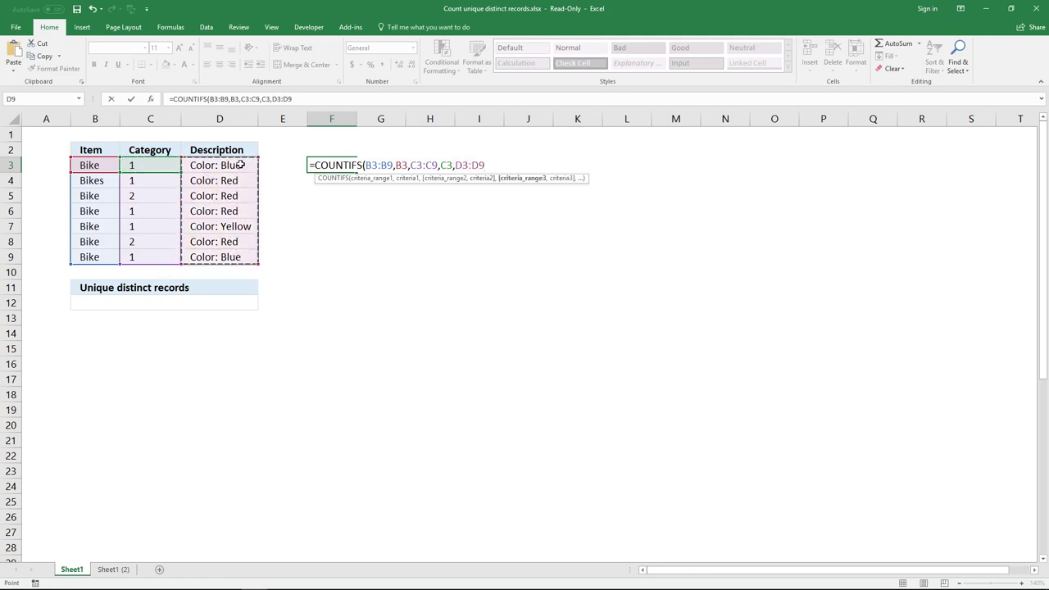
{"action": "type", "text": ","}
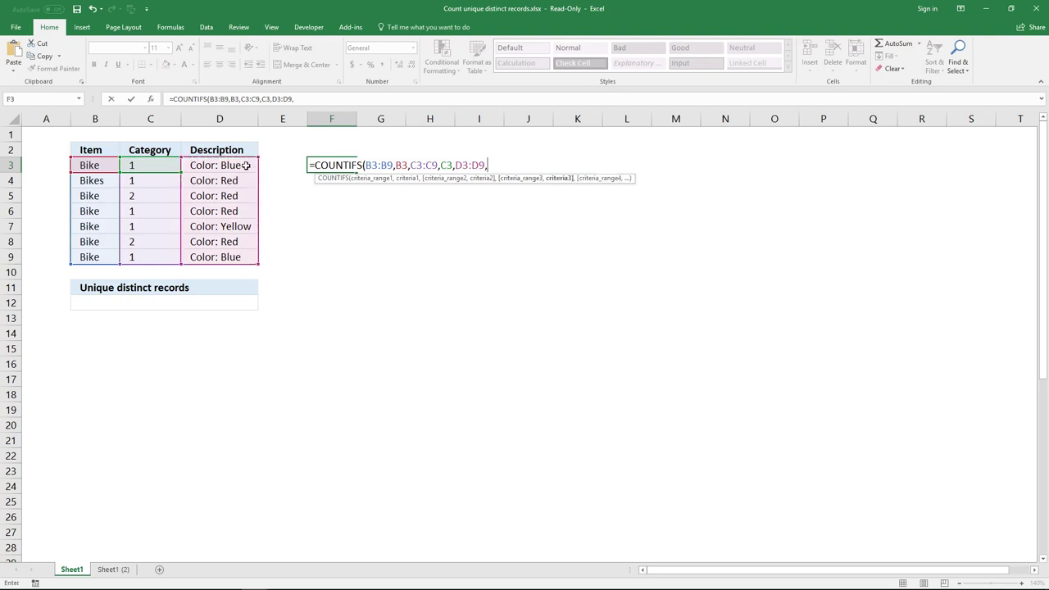
{"action": "left_click", "coordinate": [240, 164]}
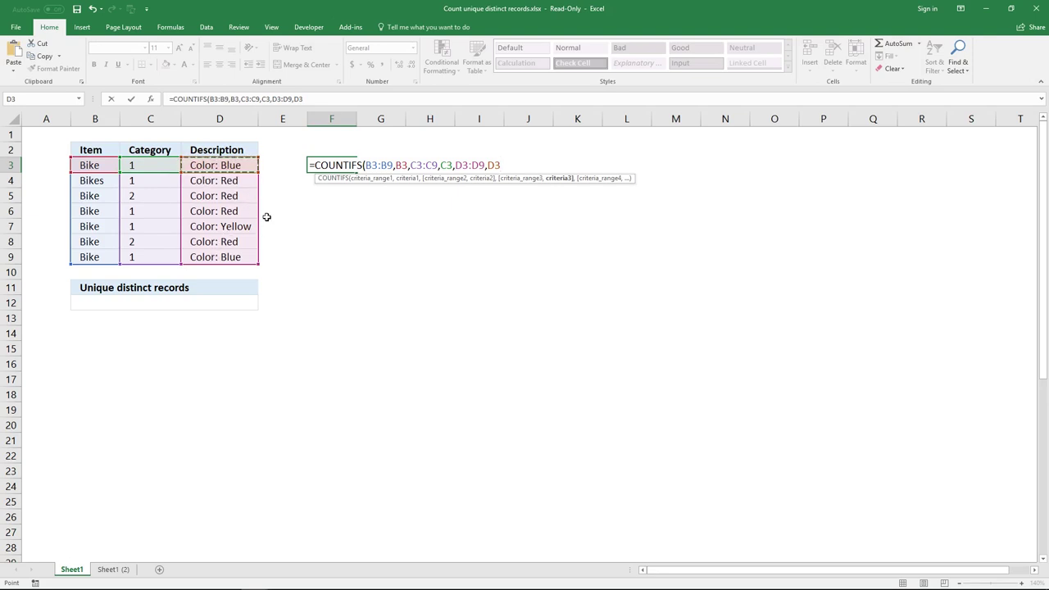
{"action": "type", "text": ")"}
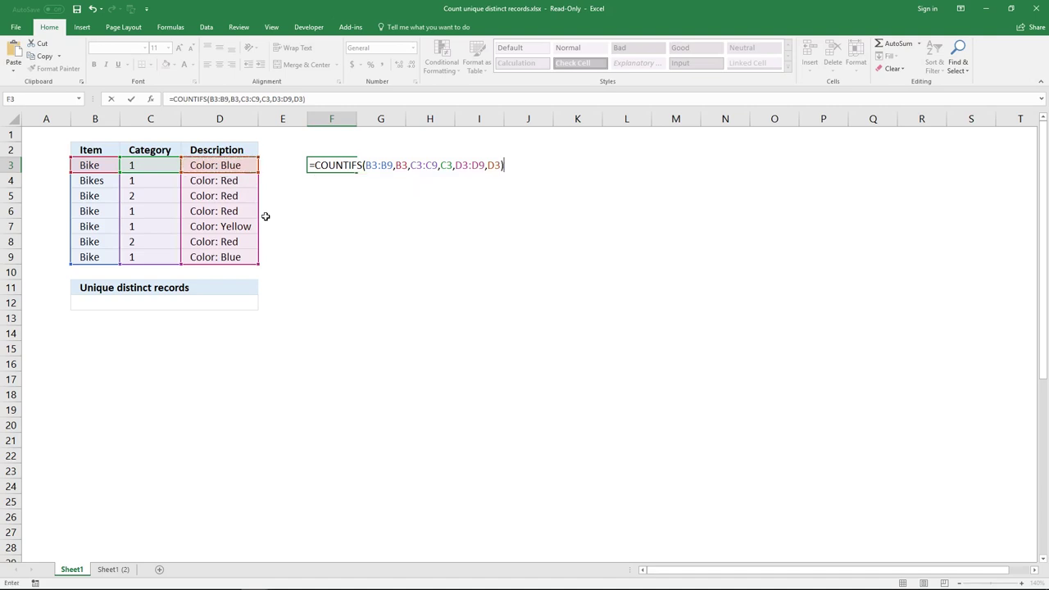
{"action": "key", "text": "Return"}
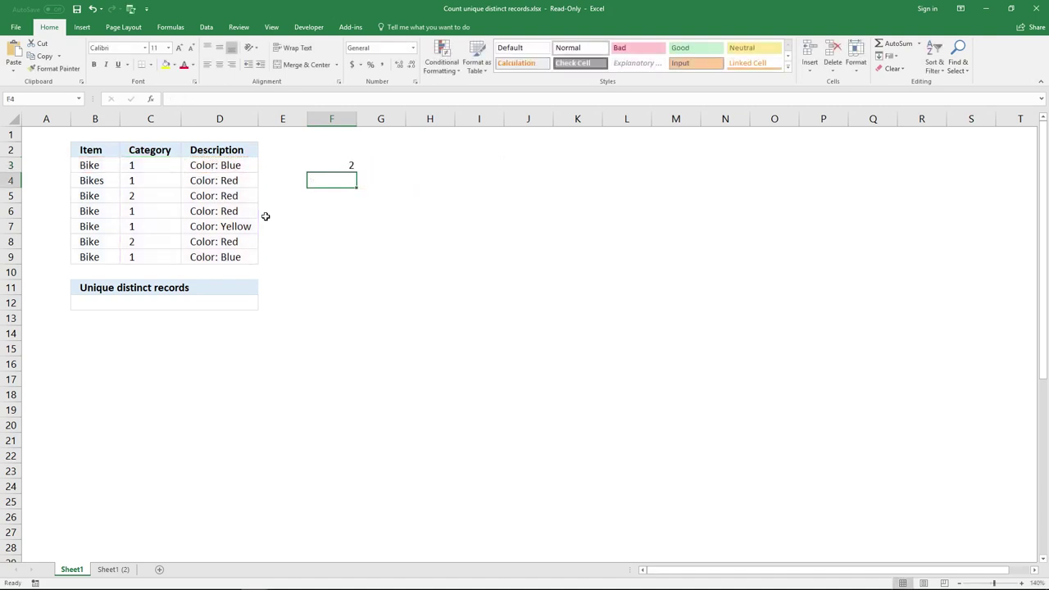
{"action": "left_click", "coordinate": [322, 167]}
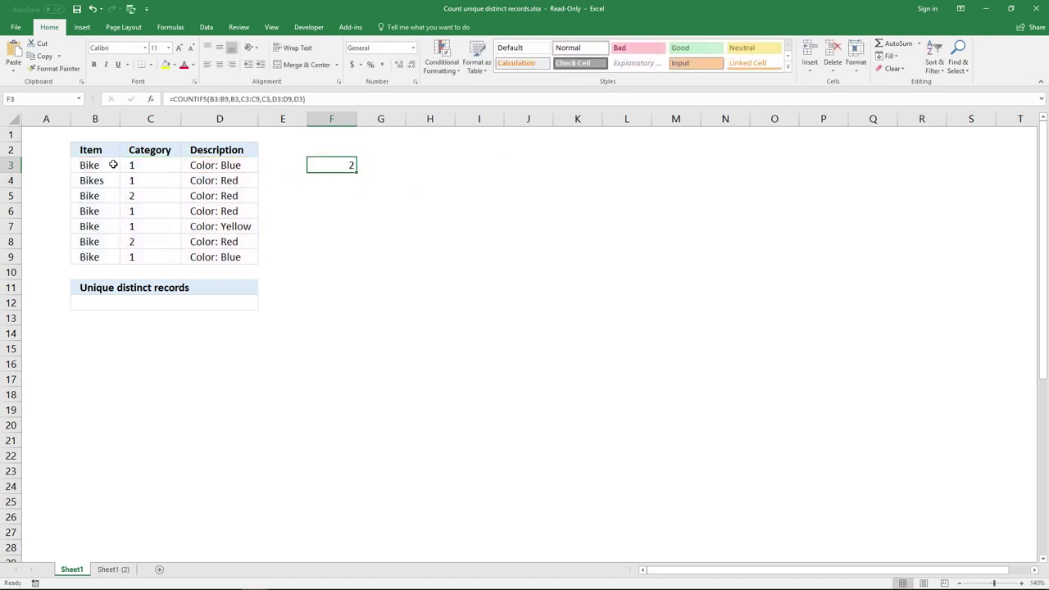
{"action": "left_click_drag", "start_coordinate": [113, 165], "coordinate": [200, 167]}
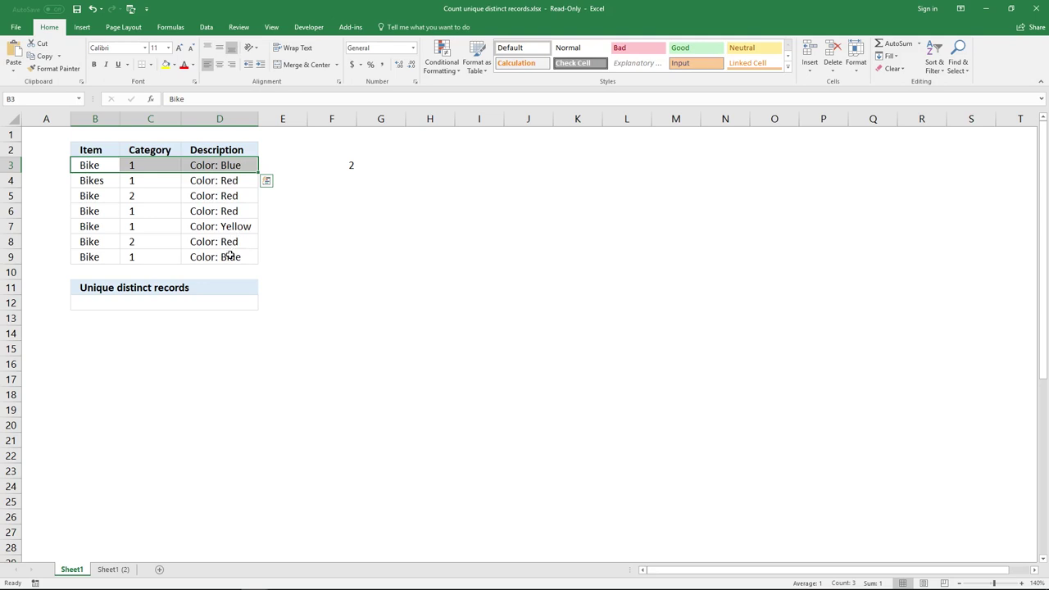
{"action": "left_click_drag", "start_coordinate": [231, 255], "coordinate": [103, 257]}
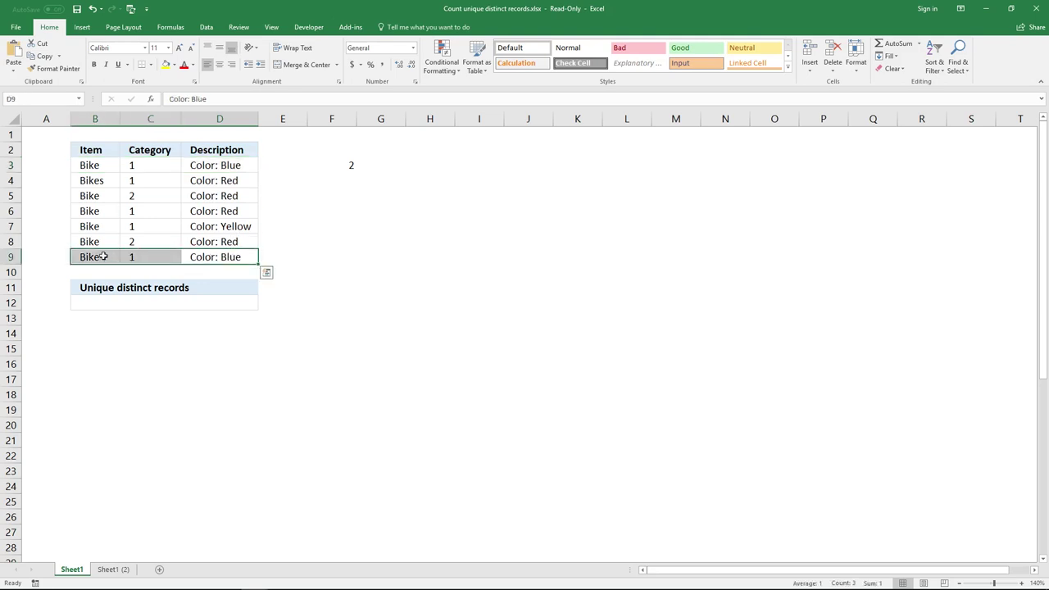
{"action": "left_click", "coordinate": [105, 166]}
{"action": "left_click_drag", "start_coordinate": [105, 166], "coordinate": [219, 161]}
{"action": "left_click_drag", "start_coordinate": [100, 257], "coordinate": [214, 256]}
{"action": "left_click_drag", "start_coordinate": [105, 167], "coordinate": [217, 166]}
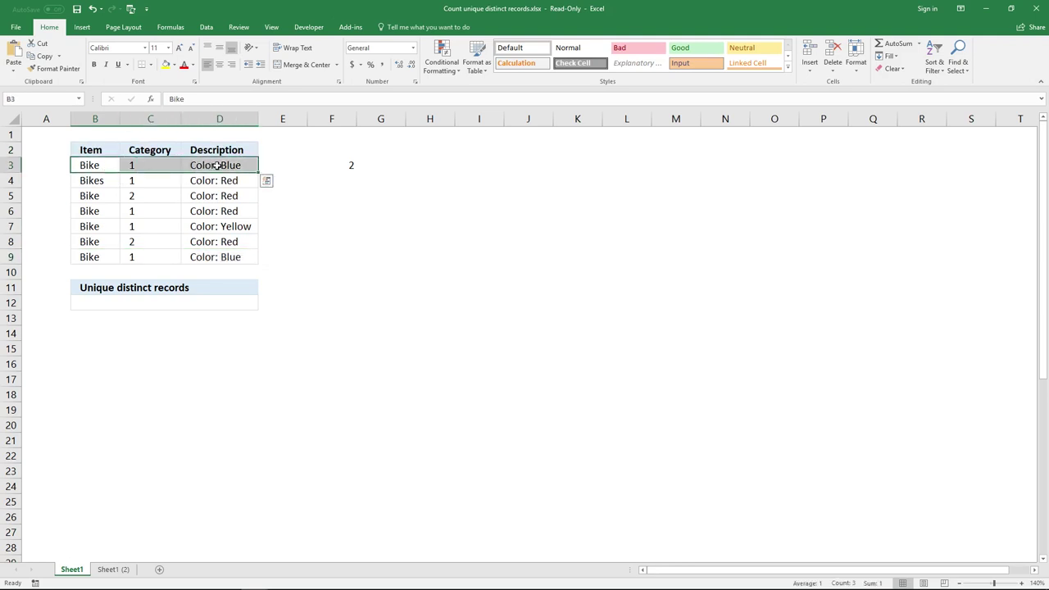
{"action": "left_click", "coordinate": [332, 165]}
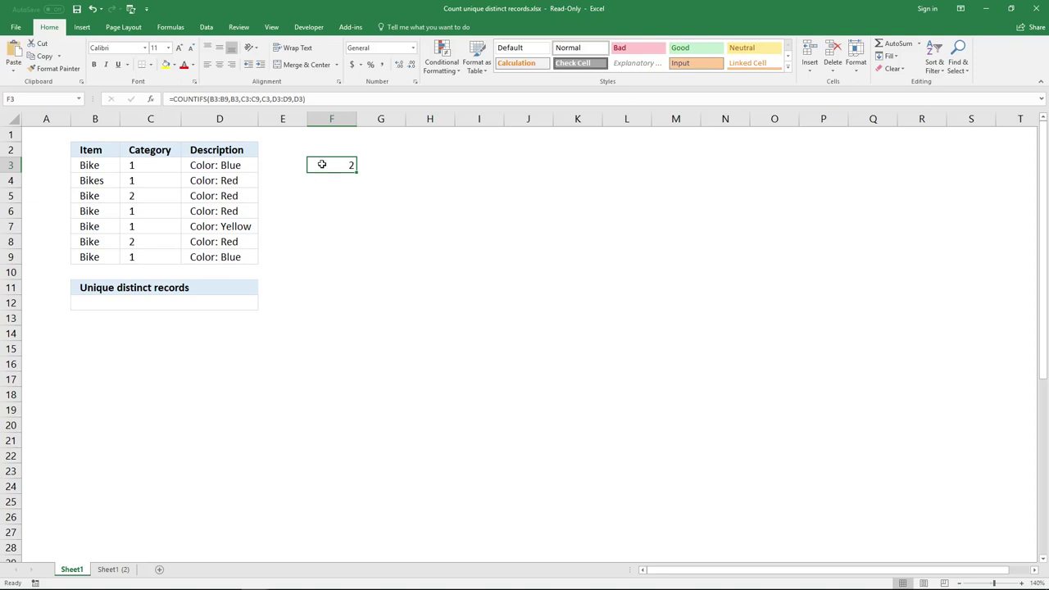
Make the COUNTIFS criteria B3:B9, C3:C9, D3:D9 and array-enter it across F3:F10
{"action": "left_click", "coordinate": [238, 99]}
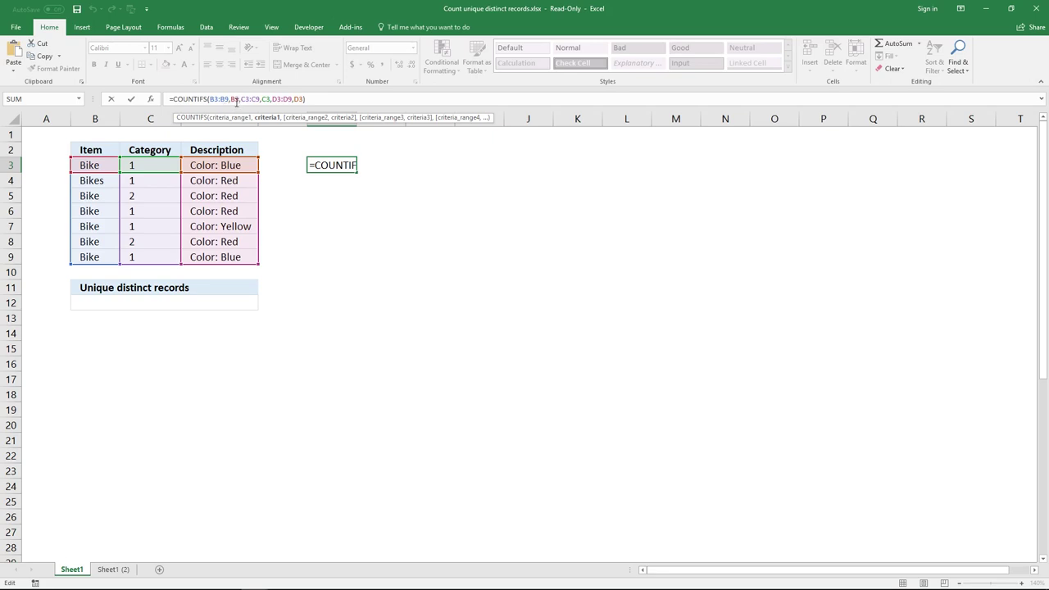
{"action": "type", "text": ":"}
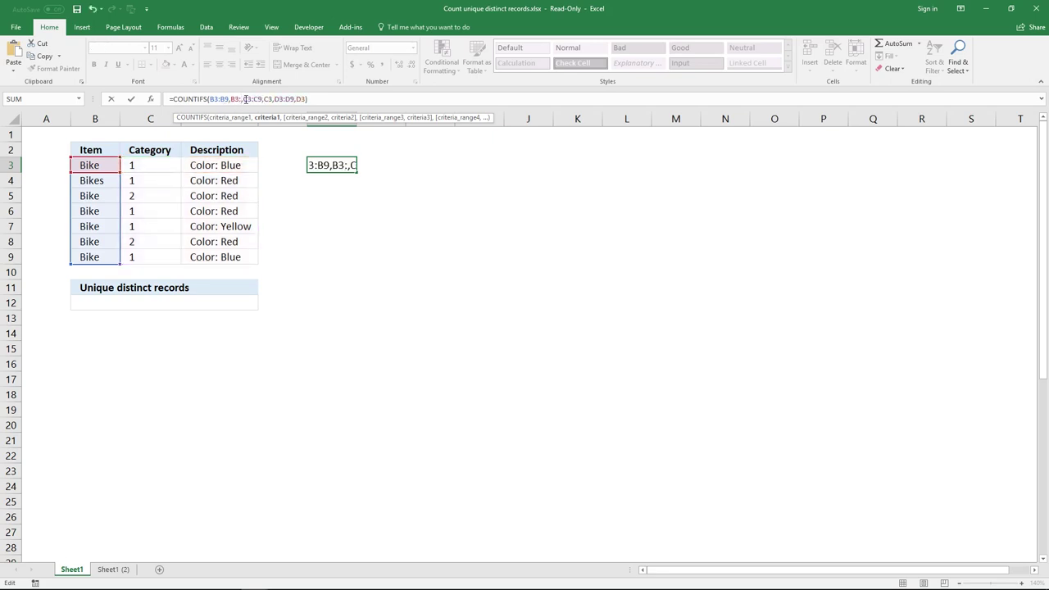
{"action": "type", "text": "B9"}
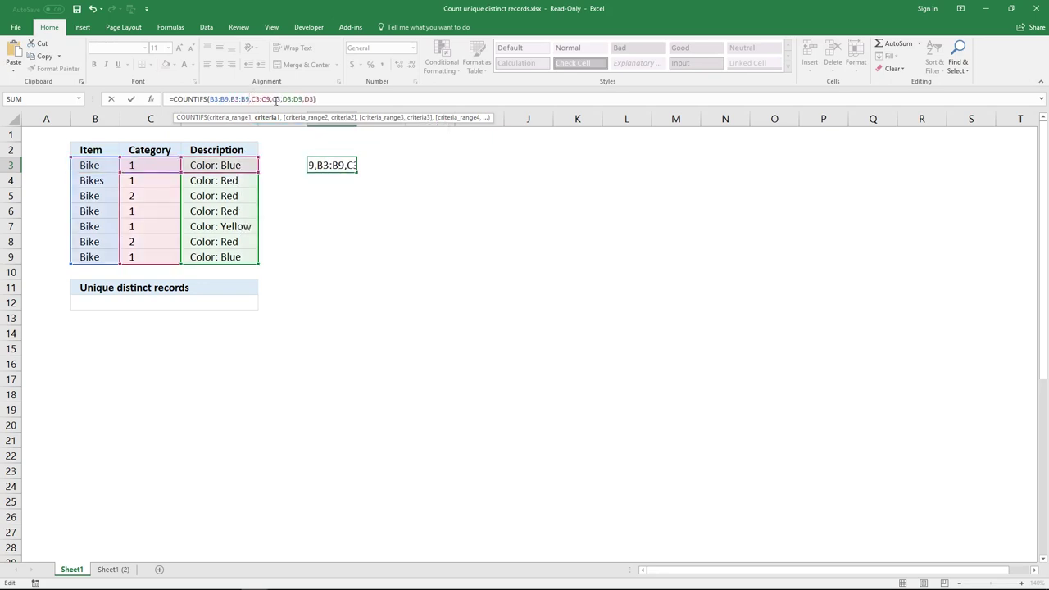
{"action": "left_click", "coordinate": [279, 100]}
{"action": "type", "text": ":"}
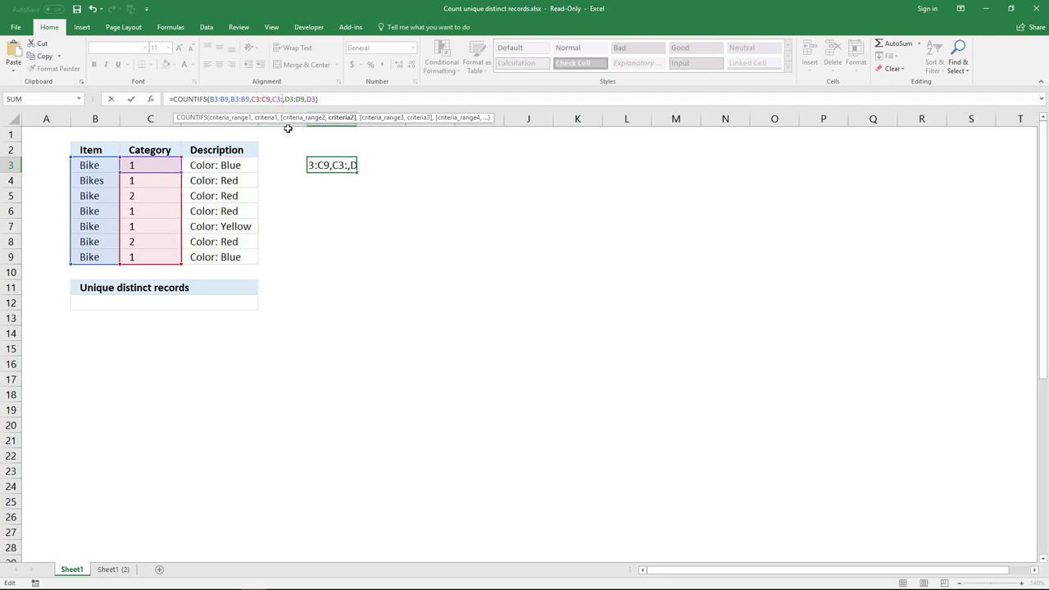
{"action": "type", "text": "C9,D3"}
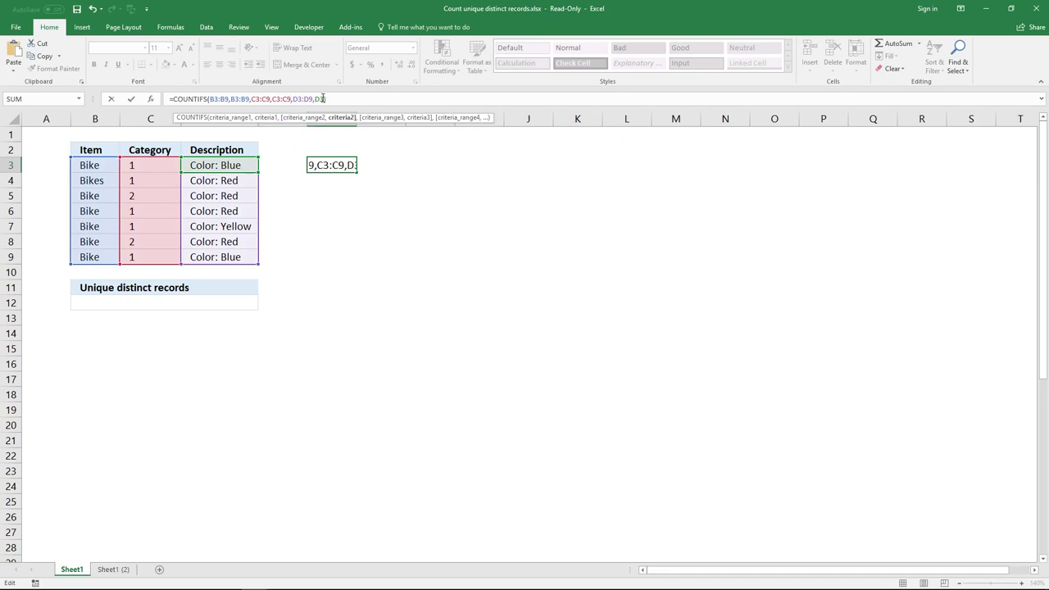
{"action": "type", "text": ":D9"}
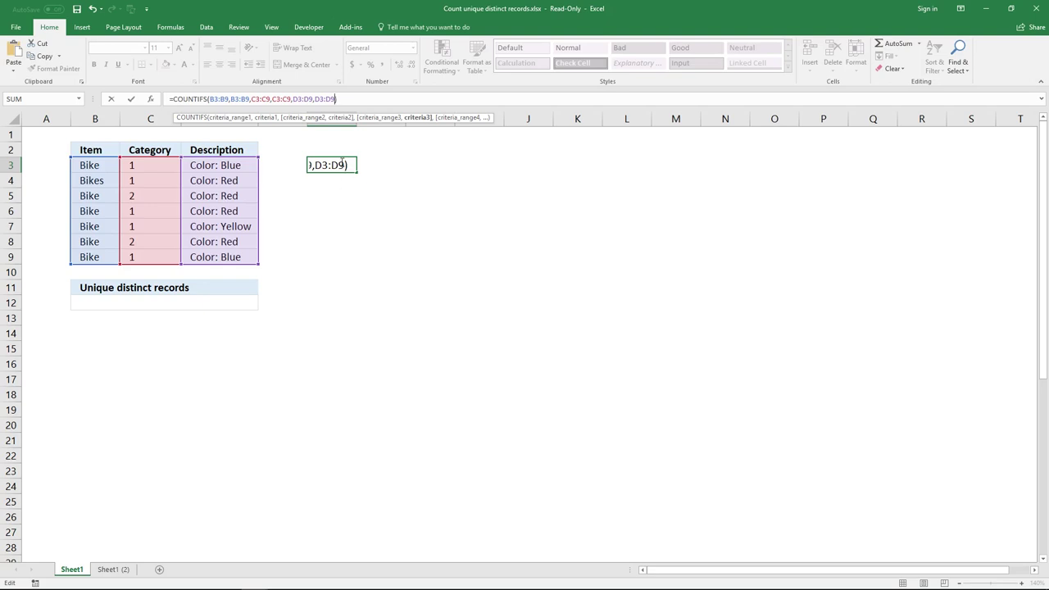
{"action": "key", "text": "ctrl+shift+Return"}
{"action": "left_click_drag", "start_coordinate": [341, 163], "coordinate": [335, 271]}
{"action": "left_click", "coordinate": [362, 99]}
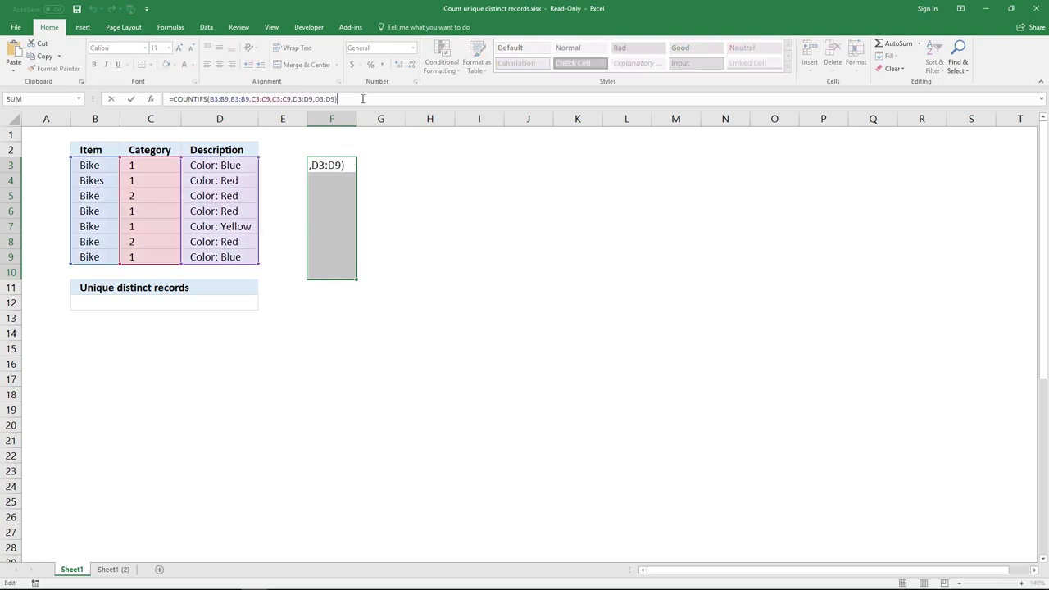
{"action": "key", "text": "ctrl+shift+Return"}
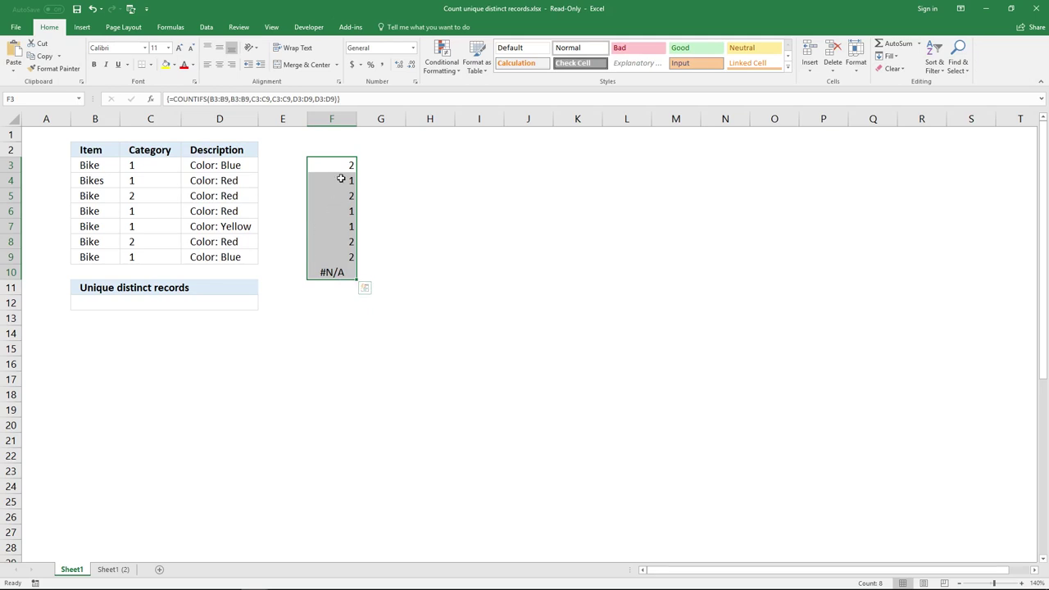
Compare the Bike 1 Color: Blue and Bikes 1 Color: Red records
{"action": "left_click_drag", "start_coordinate": [115, 164], "coordinate": [203, 164]}
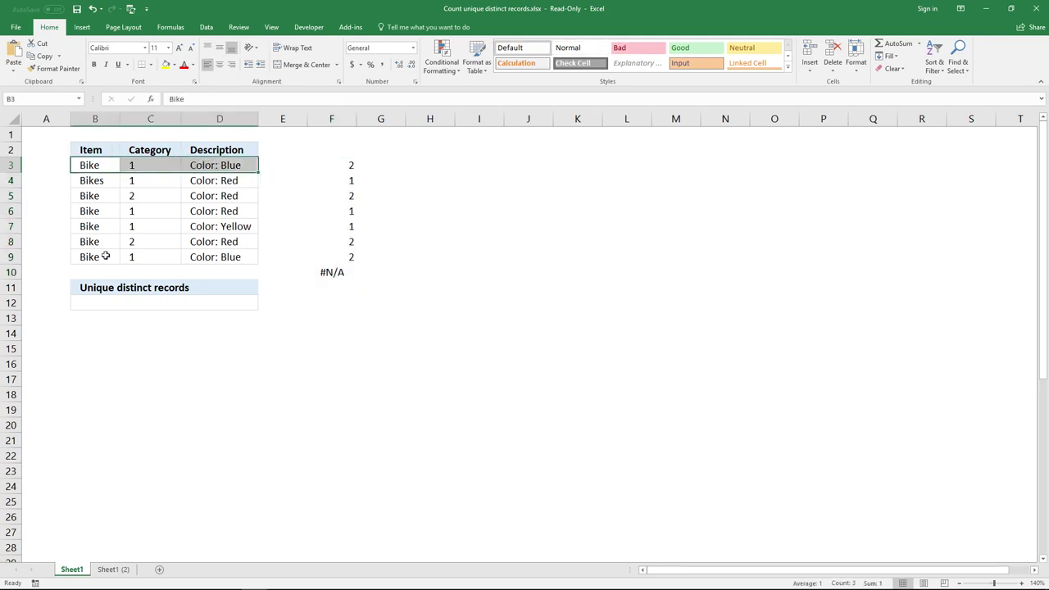
{"action": "left_click_drag", "start_coordinate": [116, 180], "coordinate": [245, 190]}
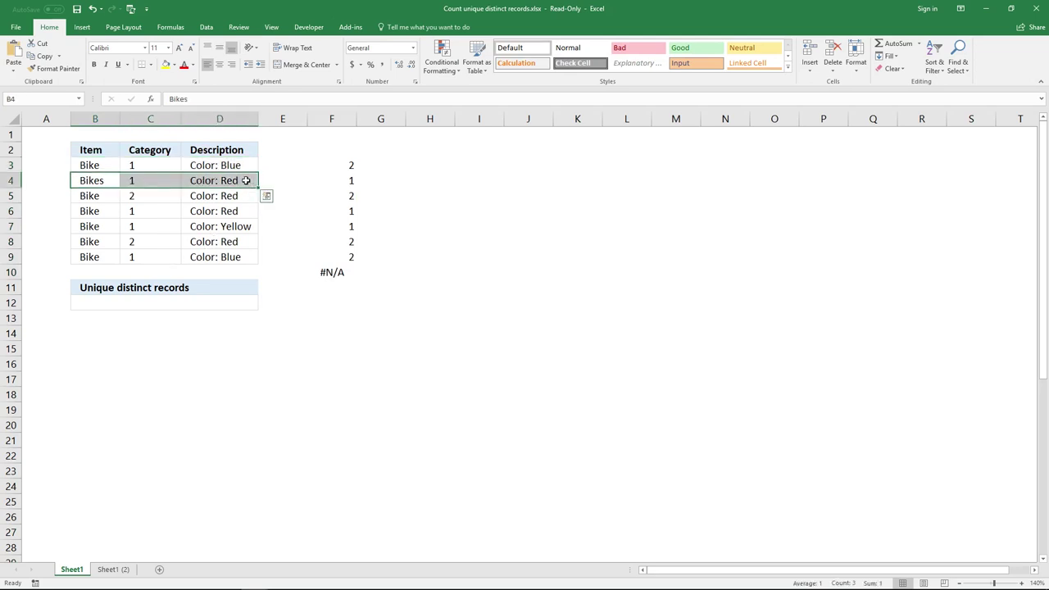
{"action": "left_click_drag", "start_coordinate": [99, 180], "coordinate": [207, 180]}
Copy the full COUNTIFS formula text from F3
{"action": "left_click", "coordinate": [340, 164]}
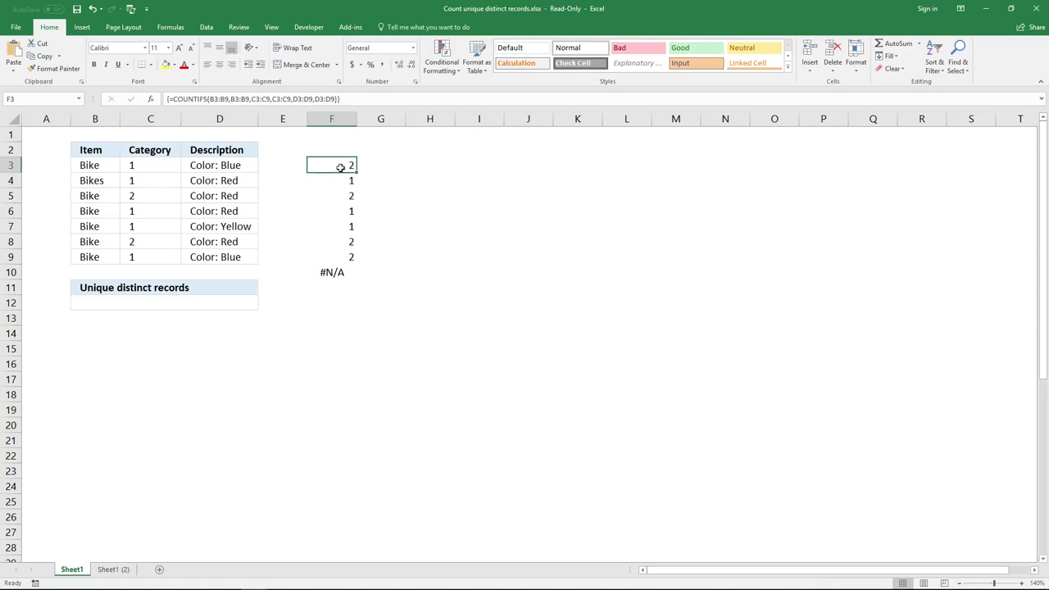
{"action": "left_click", "coordinate": [364, 100]}
{"action": "left_click_drag", "start_coordinate": [356, 98], "coordinate": [173, 102]}
{"action": "key", "text": "ctrl+c"}
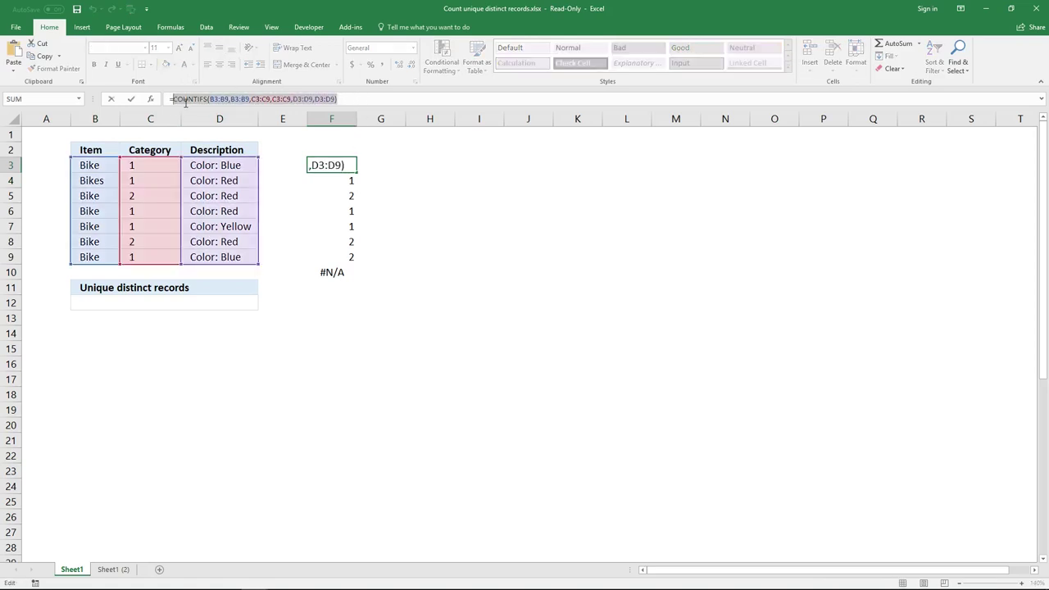
{"action": "key", "text": "Escape"}
Array-enter =1/ followed by the copied COUNTIFS formula across G3:G9
{"action": "left_click", "coordinate": [384, 167]}
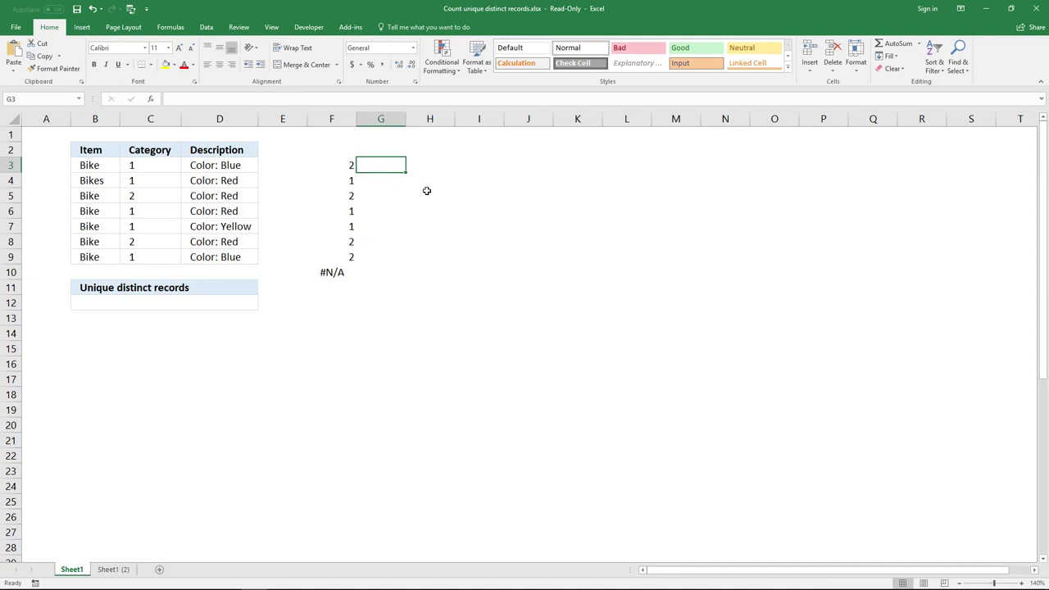
{"action": "type", "text": "=1"}
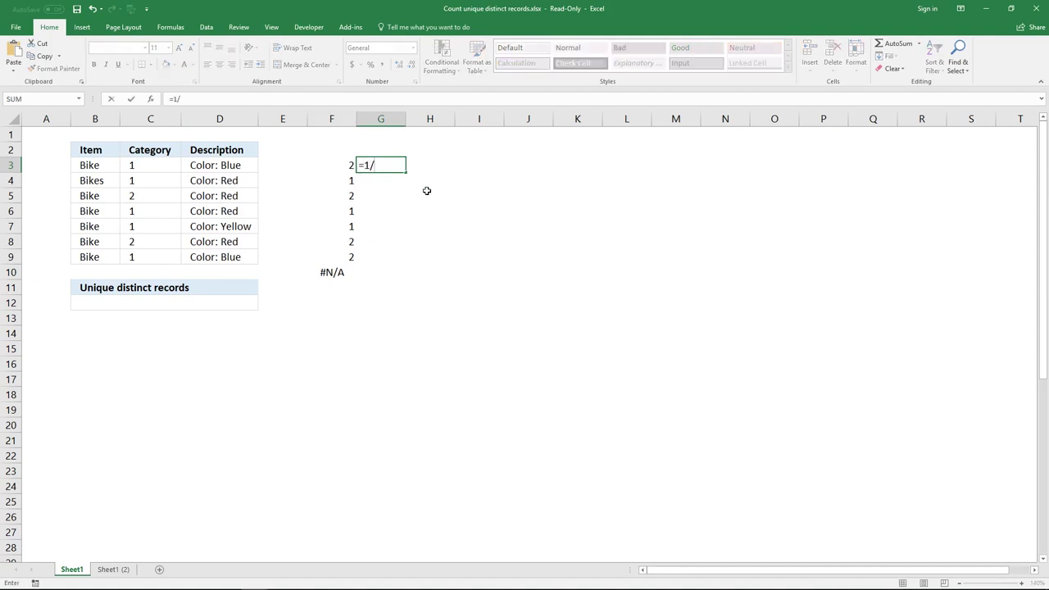
{"action": "type", "text": "/"}
{"action": "key", "text": "ctrl+v"}
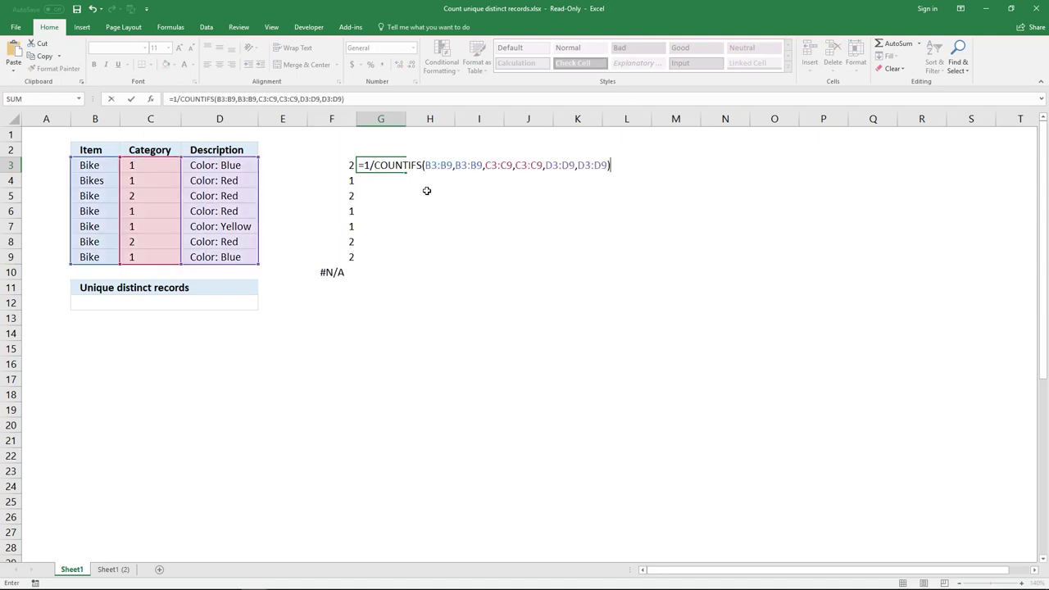
{"action": "key", "text": "ctrl+shift+Return"}
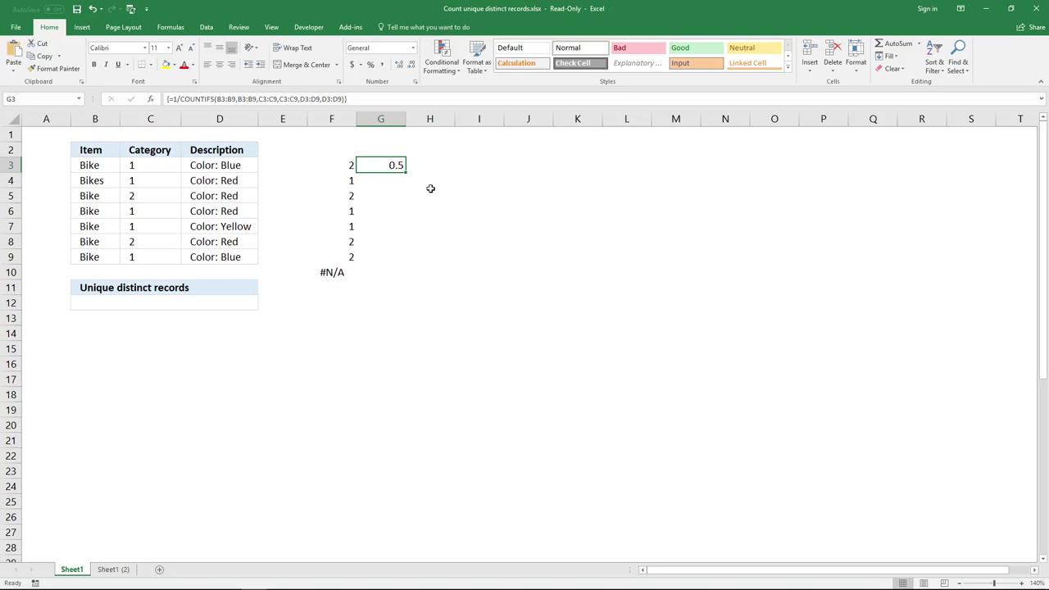
{"action": "left_click_drag", "start_coordinate": [396, 164], "coordinate": [390, 252]}
{"action": "left_click", "coordinate": [372, 99]}
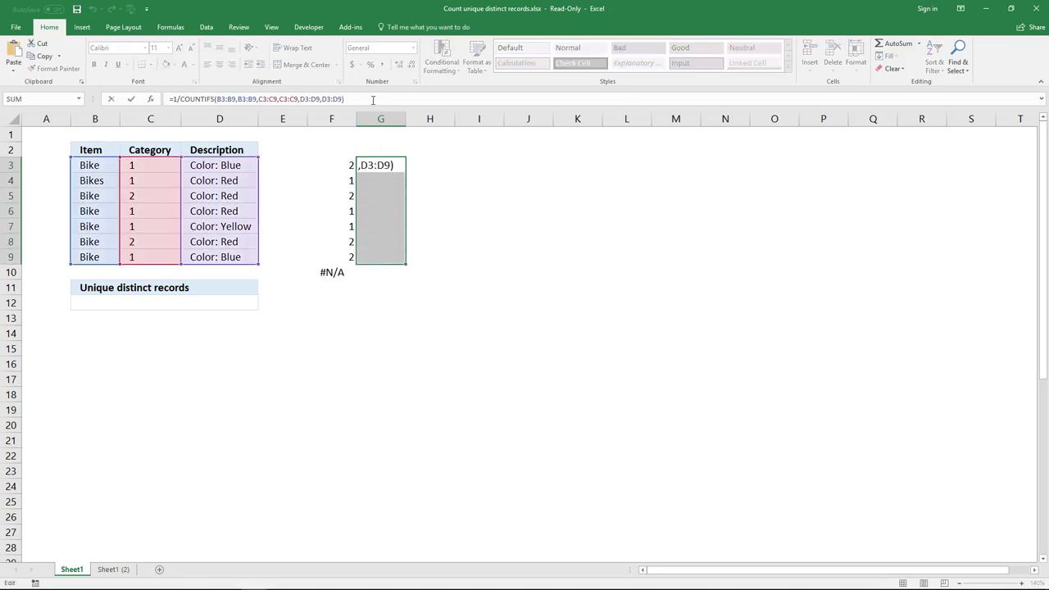
{"action": "key", "text": "ctrl+shift+Return"}
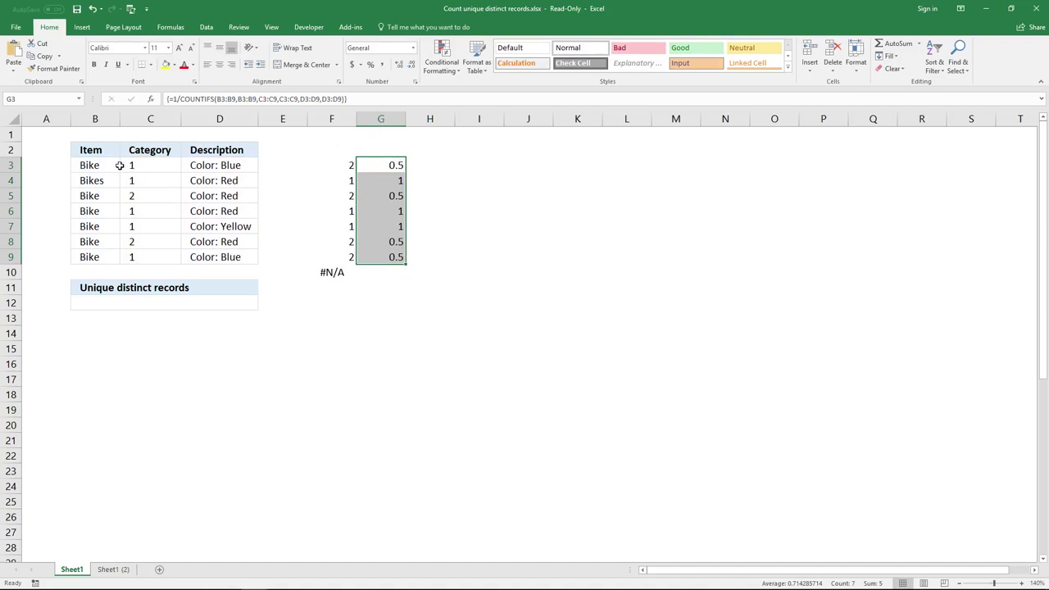
Compare the duplicate Bike 1 Color: Blue records in rows 3 and 9, each giving 0.5
{"action": "left_click_drag", "start_coordinate": [119, 165], "coordinate": [196, 172]}
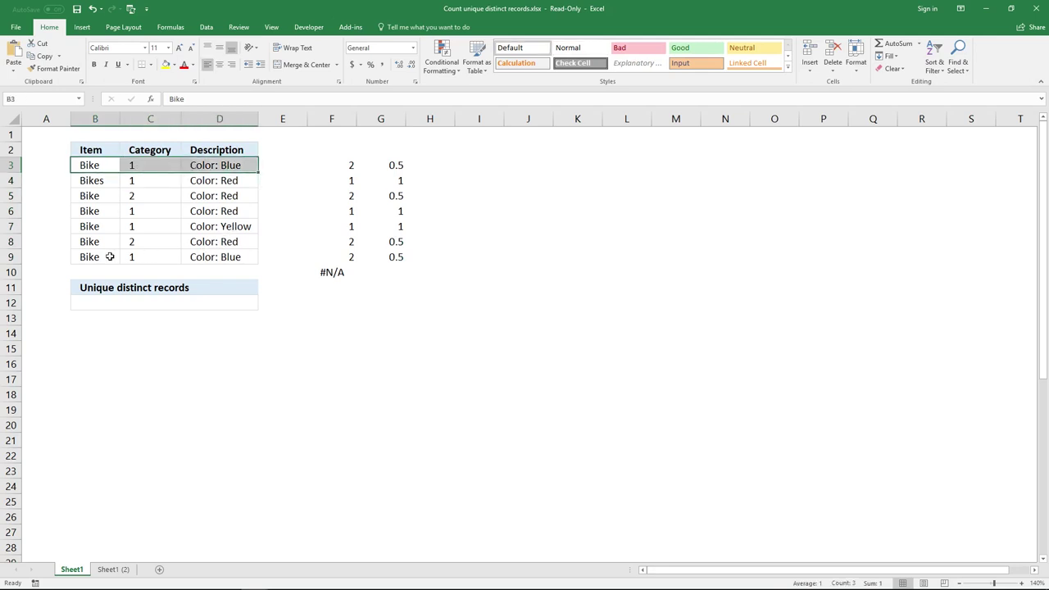
{"action": "left_click_drag", "start_coordinate": [105, 256], "coordinate": [218, 257]}
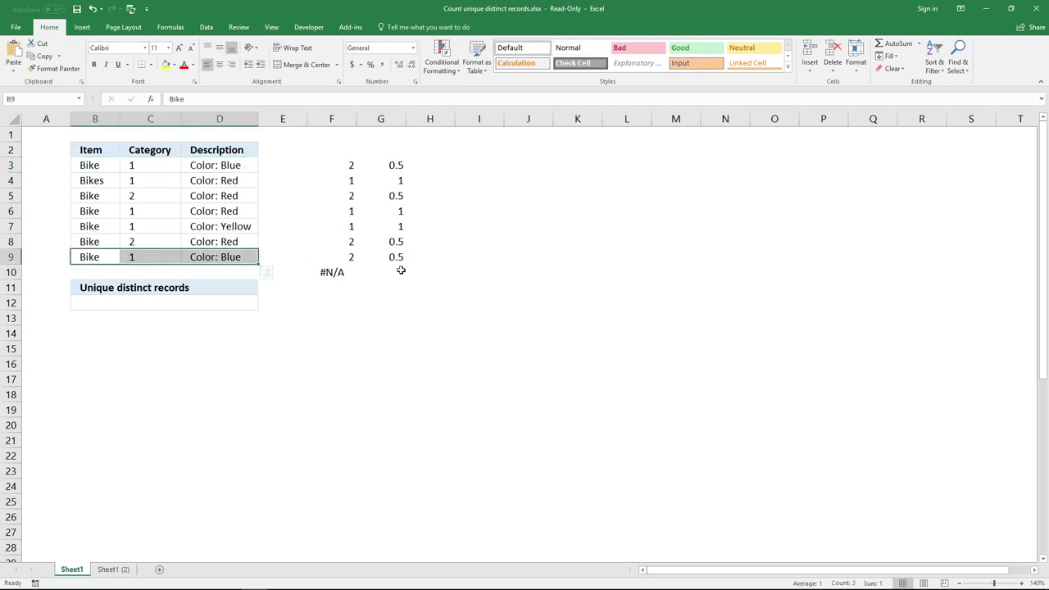
{"action": "left_click", "coordinate": [398, 163]}
{"action": "left_click", "coordinate": [396, 256], "text": "ctrl"}
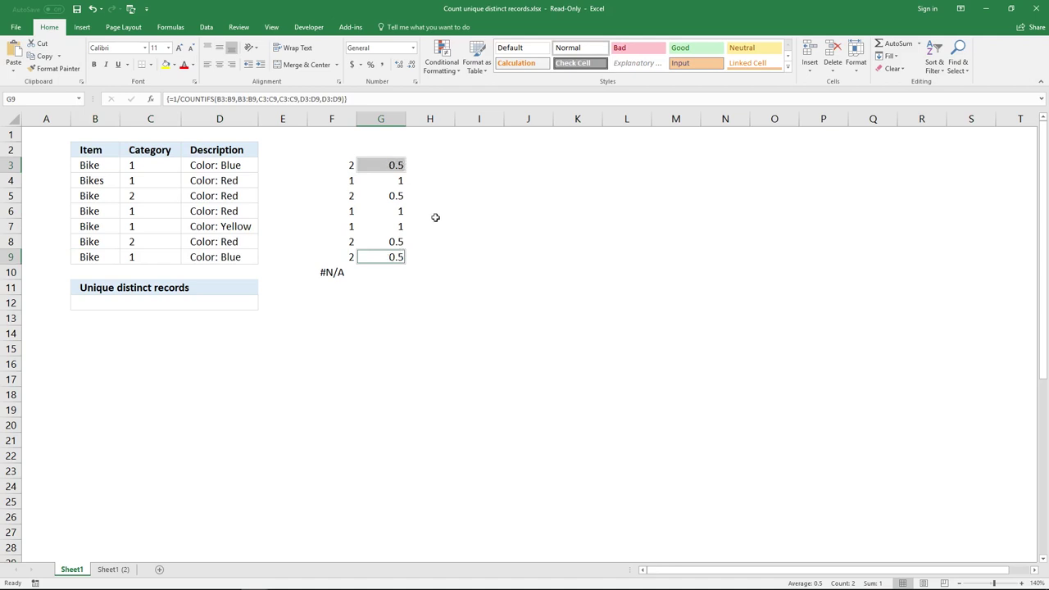
{"action": "left_click", "coordinate": [416, 197]}
{"action": "left_click", "coordinate": [395, 272]}
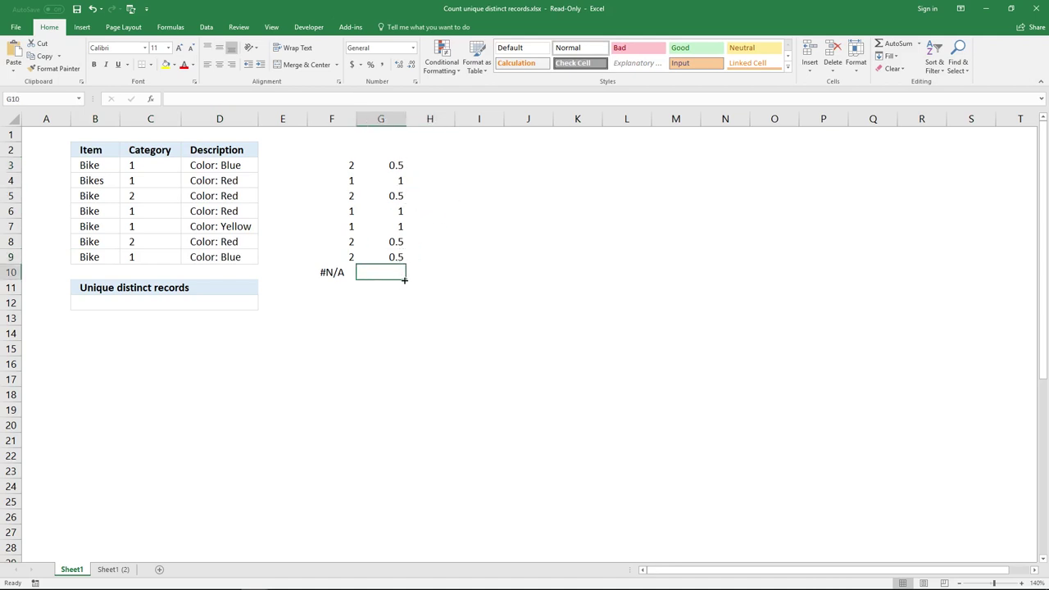
{"action": "left_click", "coordinate": [239, 302]}
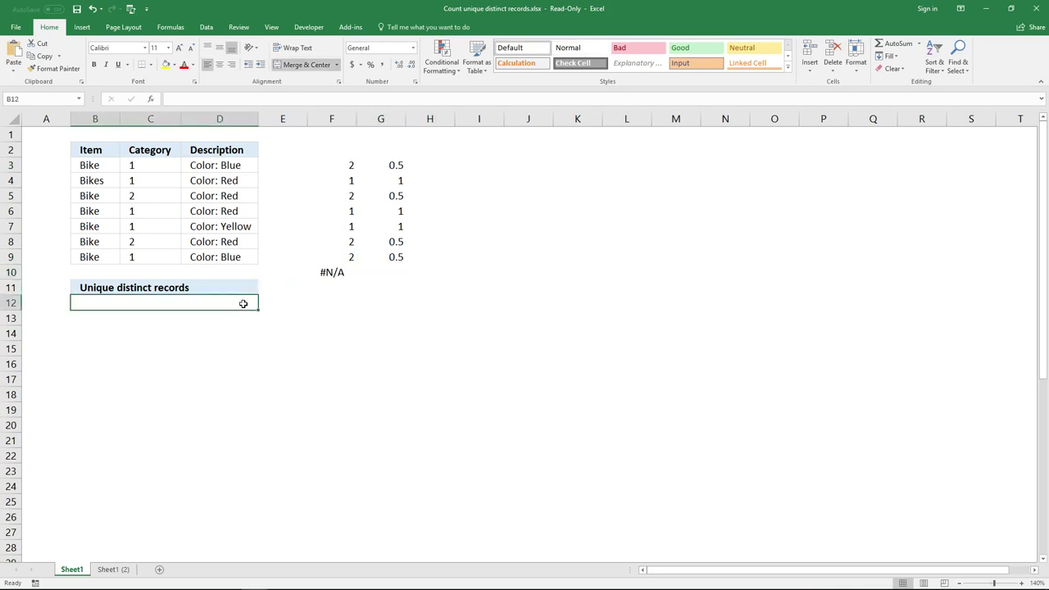
Start =SUMPRODUCT( in B12 and store it as text with a leading apostrophe
{"action": "type", "text": "=SUMPROD"}
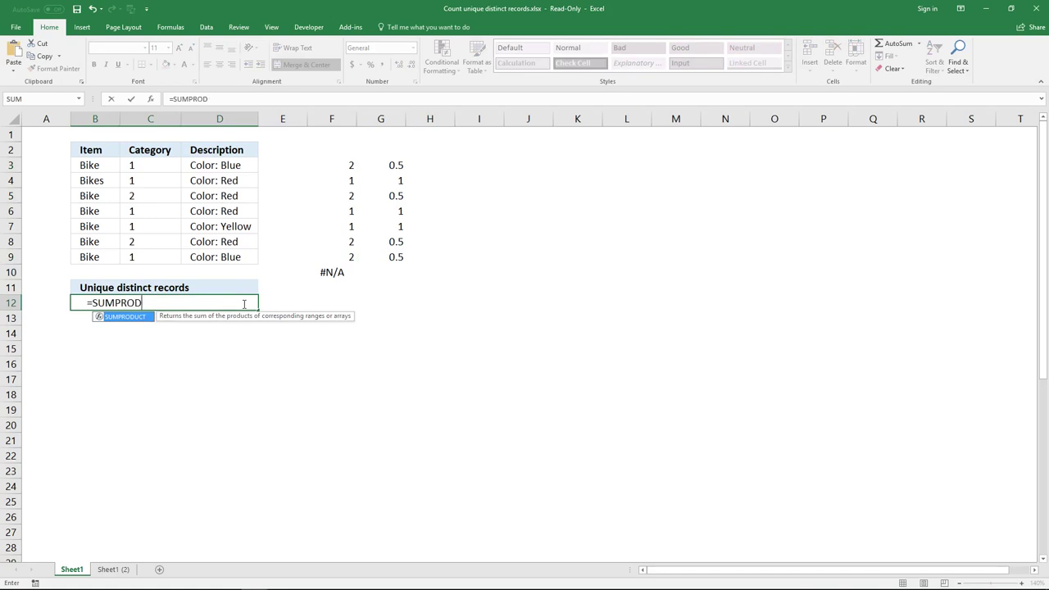
{"action": "type", "text": "UCT("}
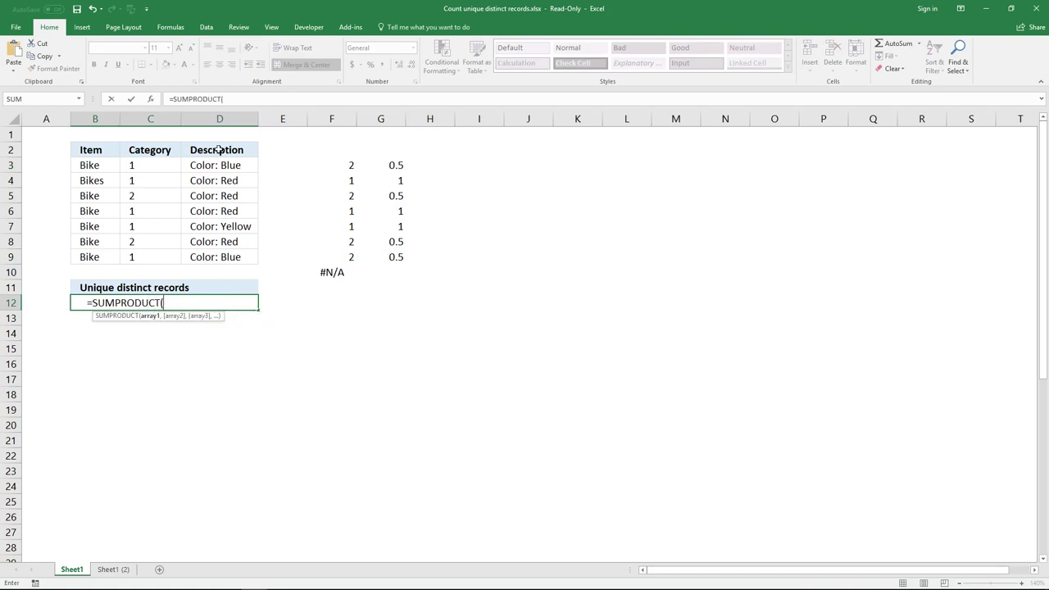
{"action": "left_click", "coordinate": [170, 98]}
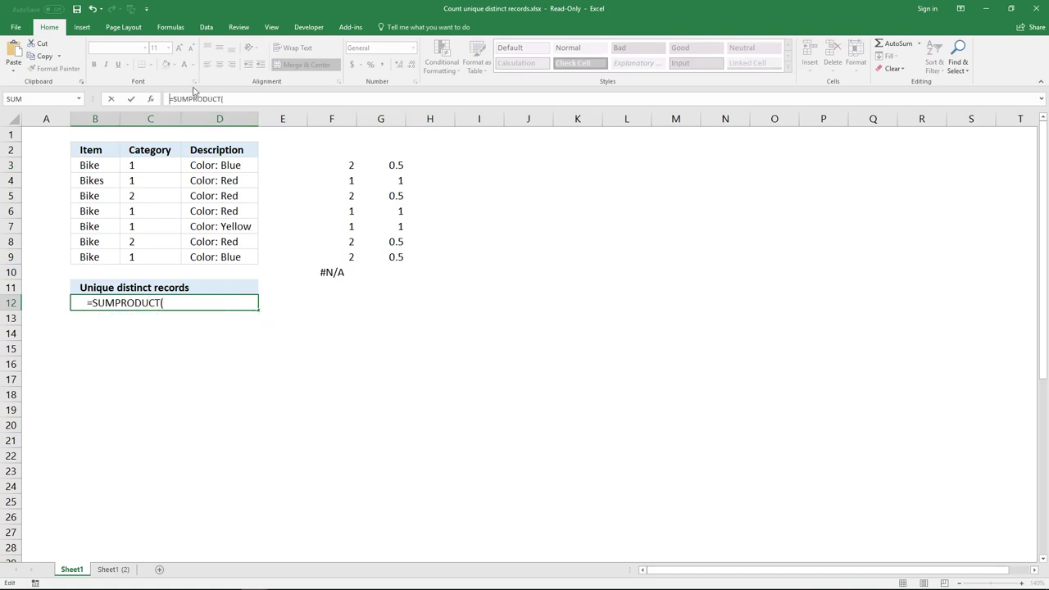
{"action": "type", "text": "'"}
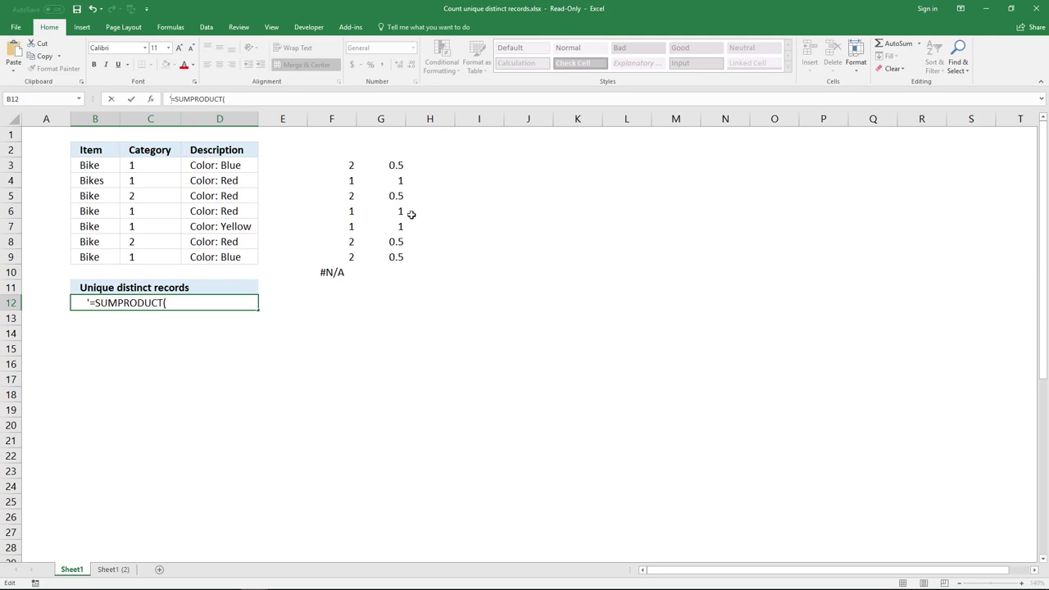
{"action": "key", "text": "Return"}
Copy the 1/COUNTIFS formula text from G3, leaving G3 unchanged
{"action": "left_click", "coordinate": [382, 161]}
{"action": "double_click", "coordinate": [382, 160]}
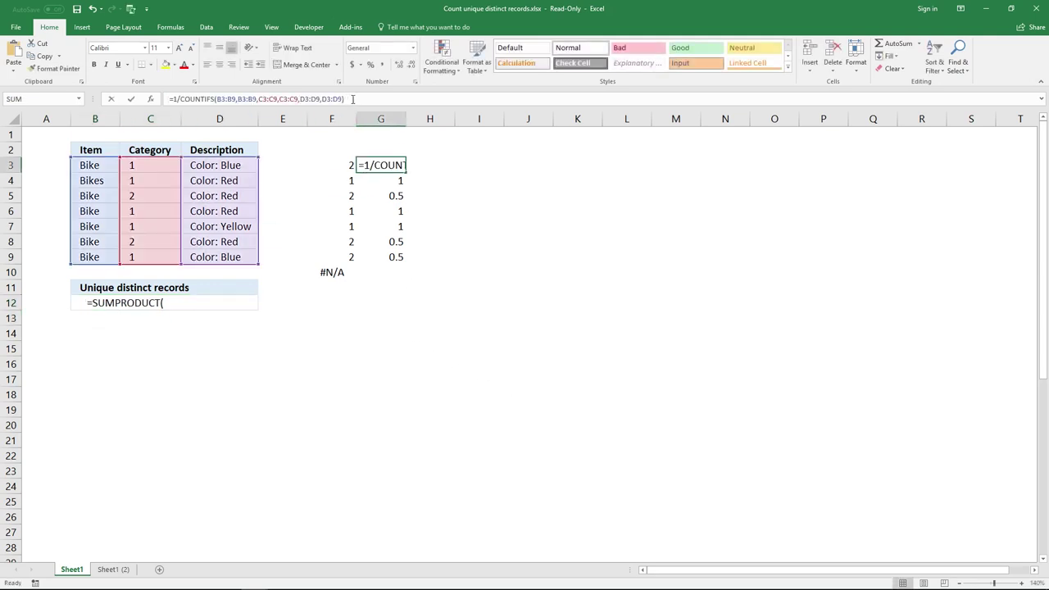
{"action": "left_click_drag", "start_coordinate": [343, 99], "coordinate": [180, 101]}
{"action": "key", "text": "F9"}
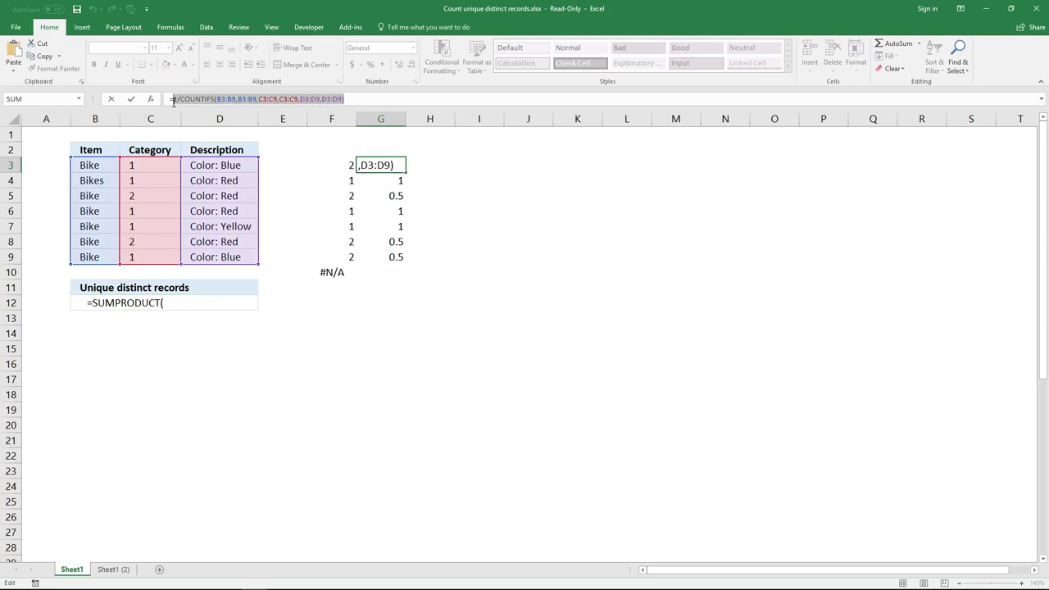
{"action": "key", "text": "Escape"}
Paste 1/COUNTIFS into B12's SUMPRODUCT, remove the apostrophe and commit, returning 5
{"action": "left_click", "coordinate": [163, 302]}
{"action": "left_click", "coordinate": [231, 100]}
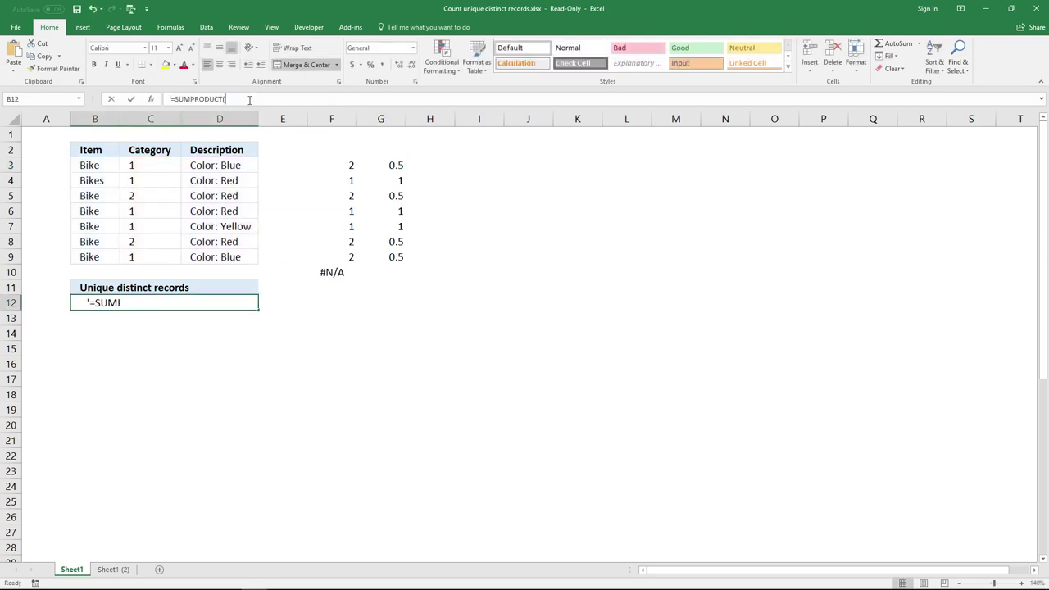
{"action": "type", "text": "1/COUNTIFS(B3:B9,B3:B9,C3:C9,C3:C9,D3:D9,D3:D9)"}
{"action": "key", "text": "Delete"}
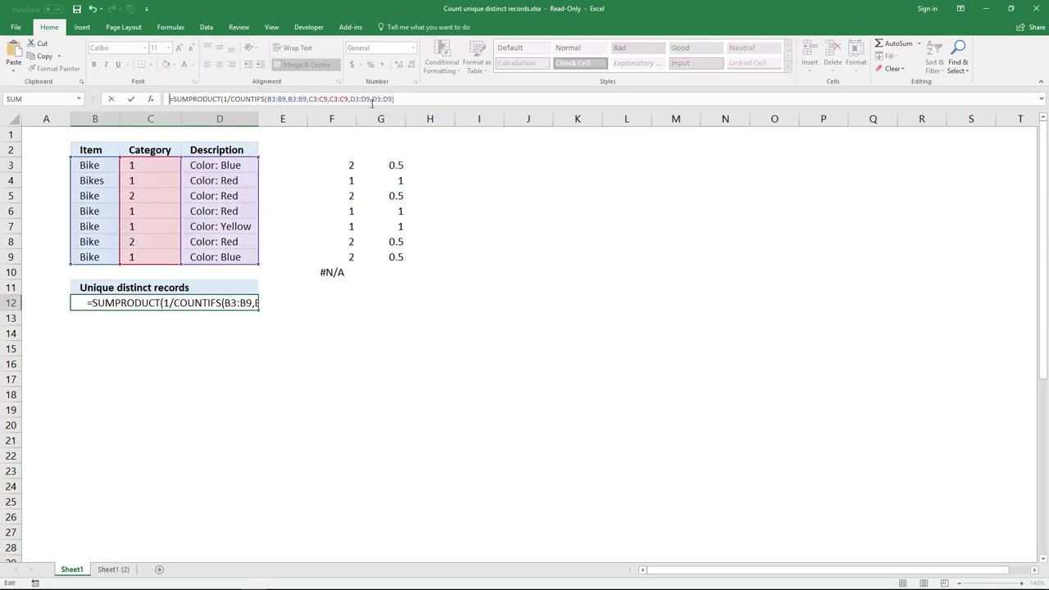
{"action": "left_click", "coordinate": [408, 98]}
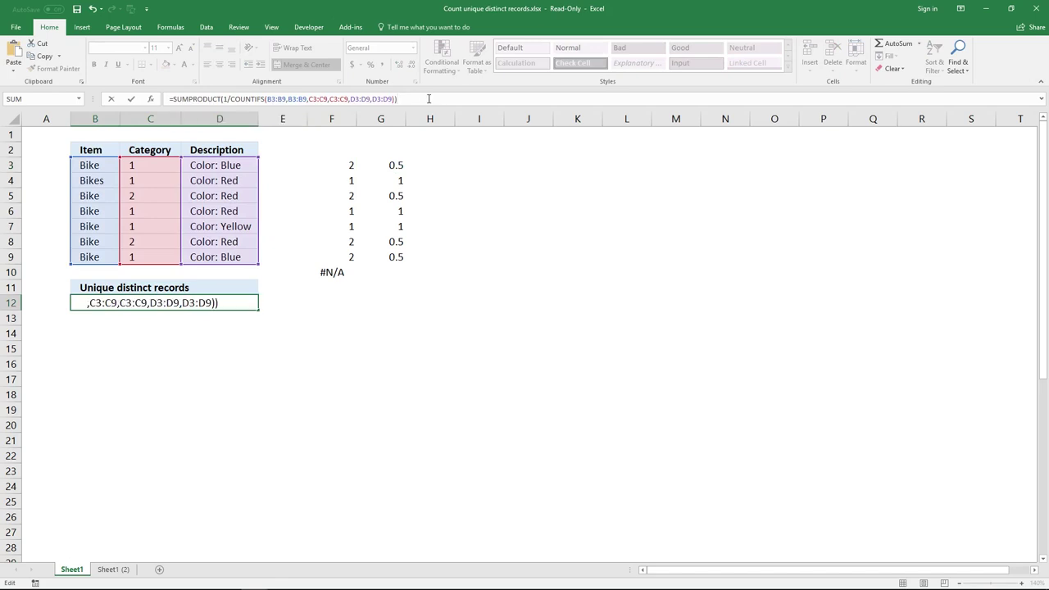
{"action": "key", "text": "Return"}
{"action": "left_click", "coordinate": [216, 301]}
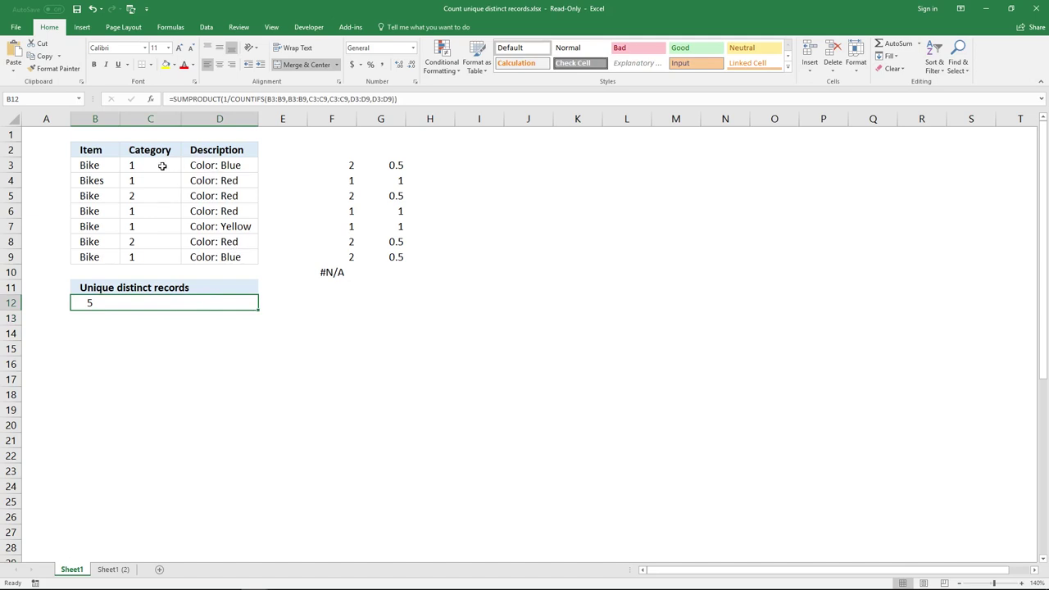
{"action": "left_click", "coordinate": [102, 182]}
{"action": "left_click", "coordinate": [198, 99]}
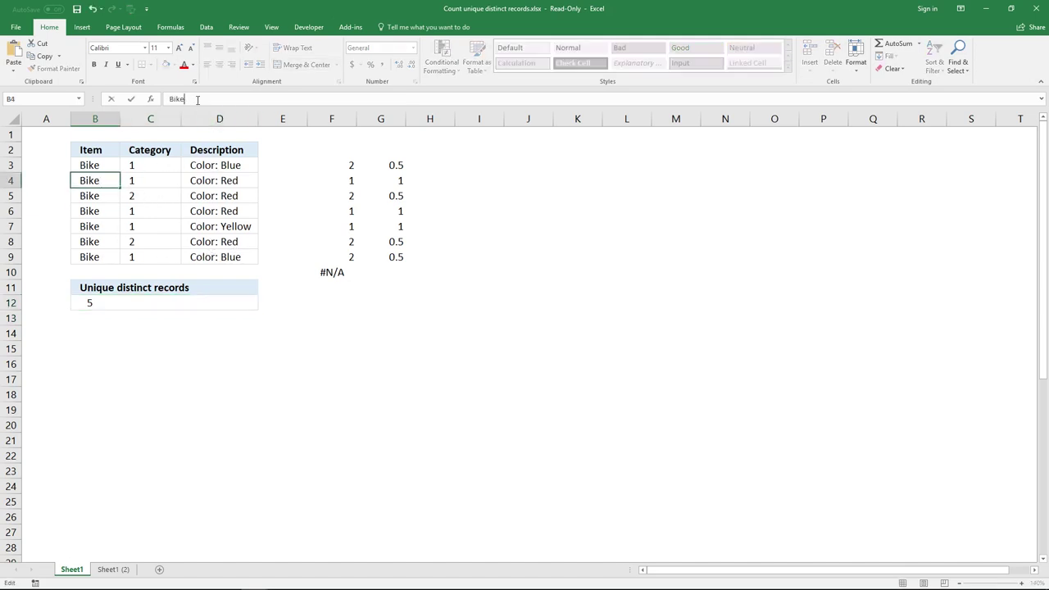
Correct B4 to Bike, dropping the count to 4, and highlight the four unique records in B15:B18
{"action": "key", "text": "Return"}
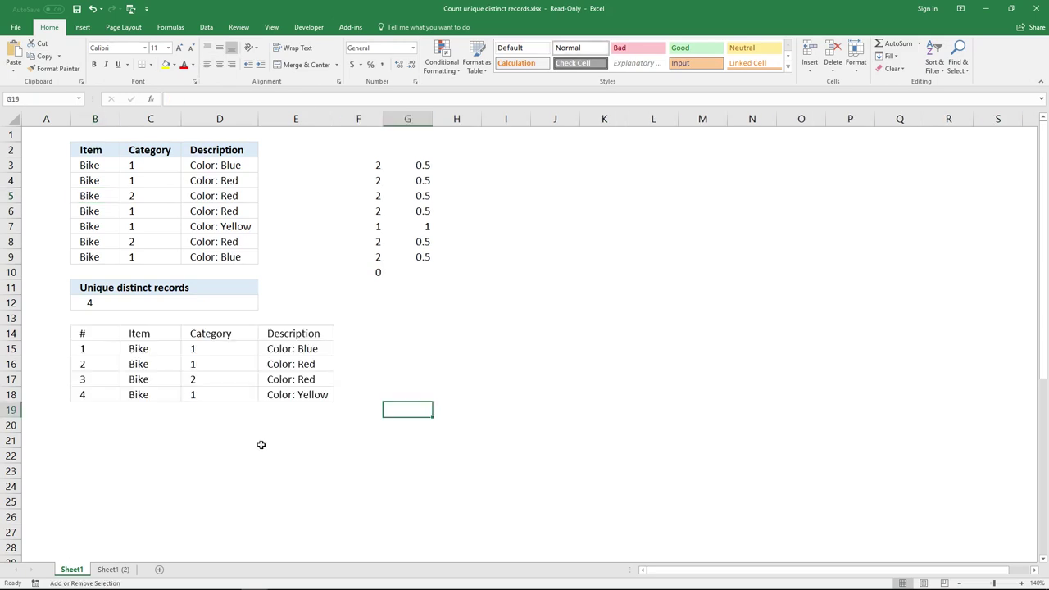
{"action": "left_click_drag", "start_coordinate": [99, 164], "coordinate": [212, 242]}
{"action": "left_click", "coordinate": [113, 348]}
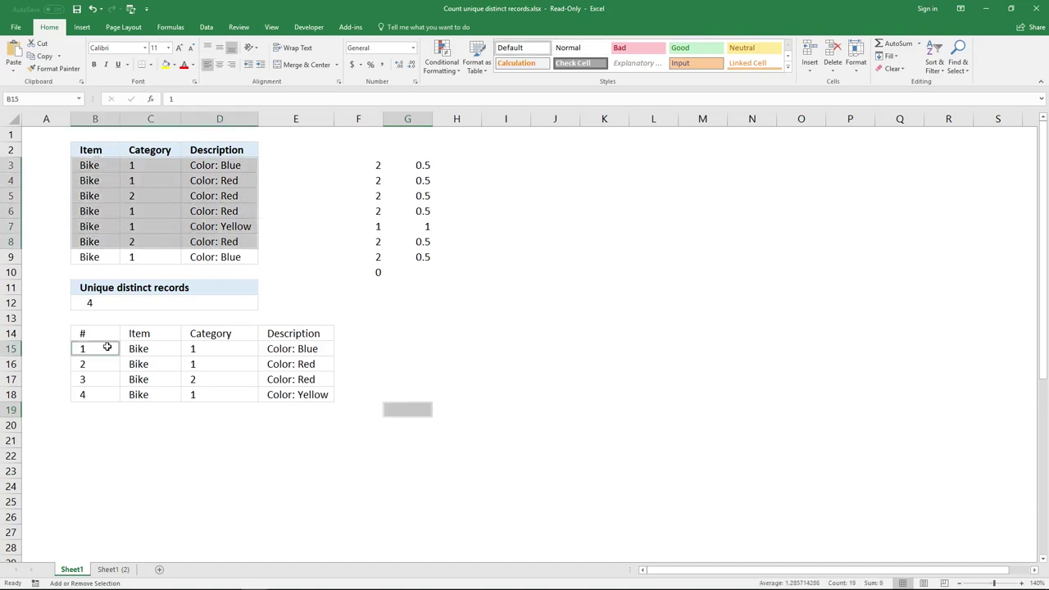
{"action": "left_click", "coordinate": [105, 347]}
{"action": "left_click", "coordinate": [103, 346]}
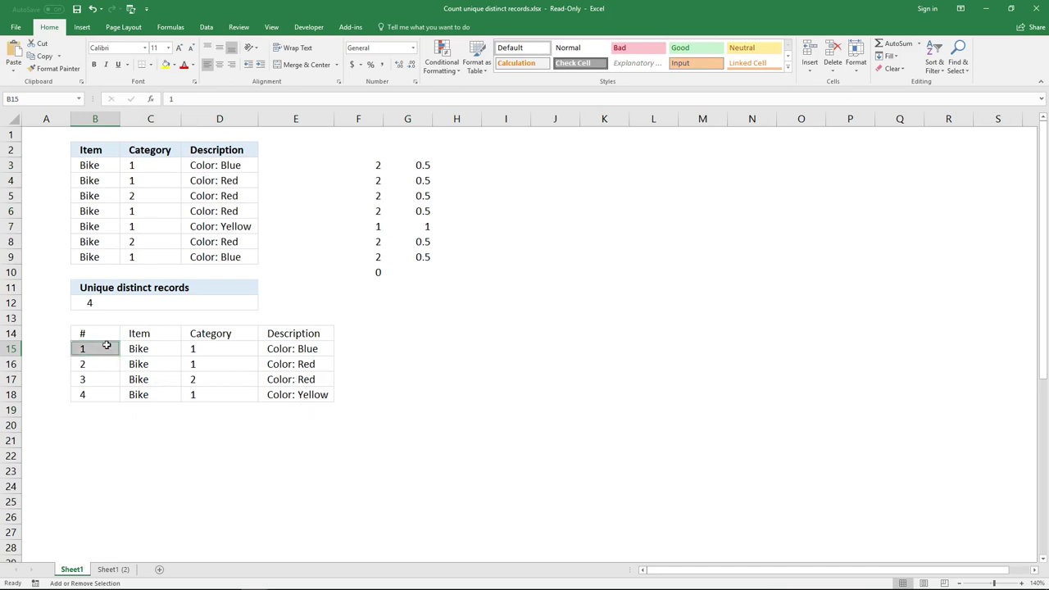
{"action": "left_click_drag", "start_coordinate": [106, 345], "coordinate": [101, 393]}
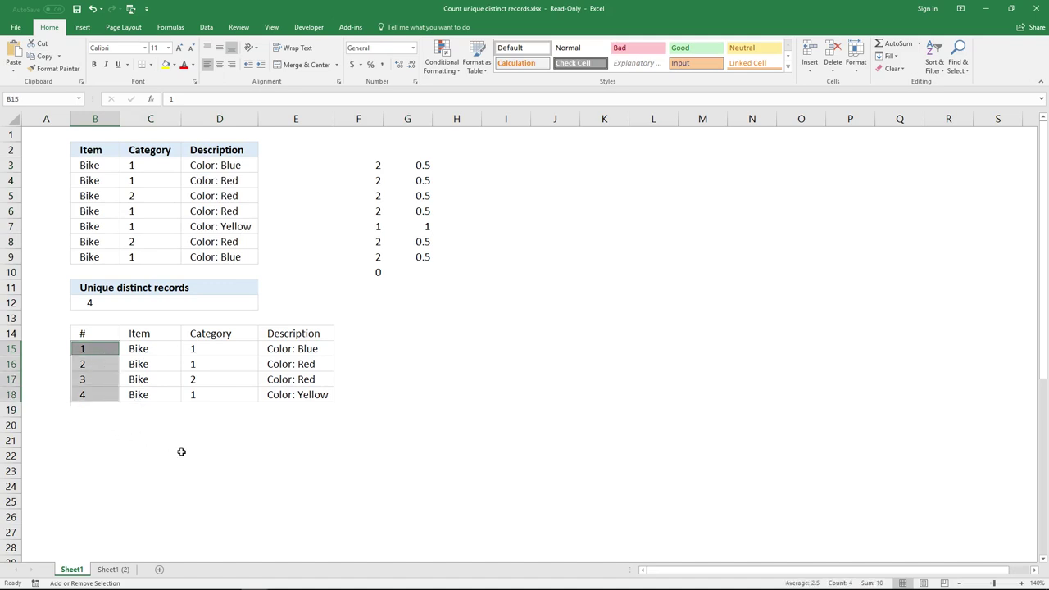